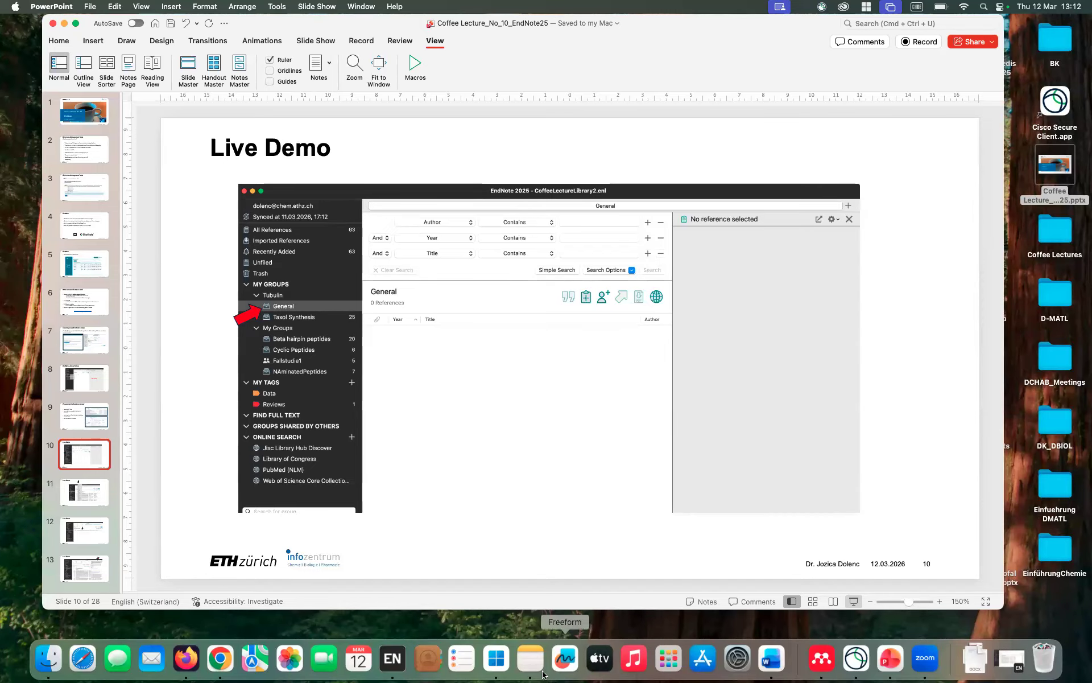
Step: Switch to EndNote and look through the references in the Taxol Synthesis and Beta hairpin peptides groups
click(392, 658)
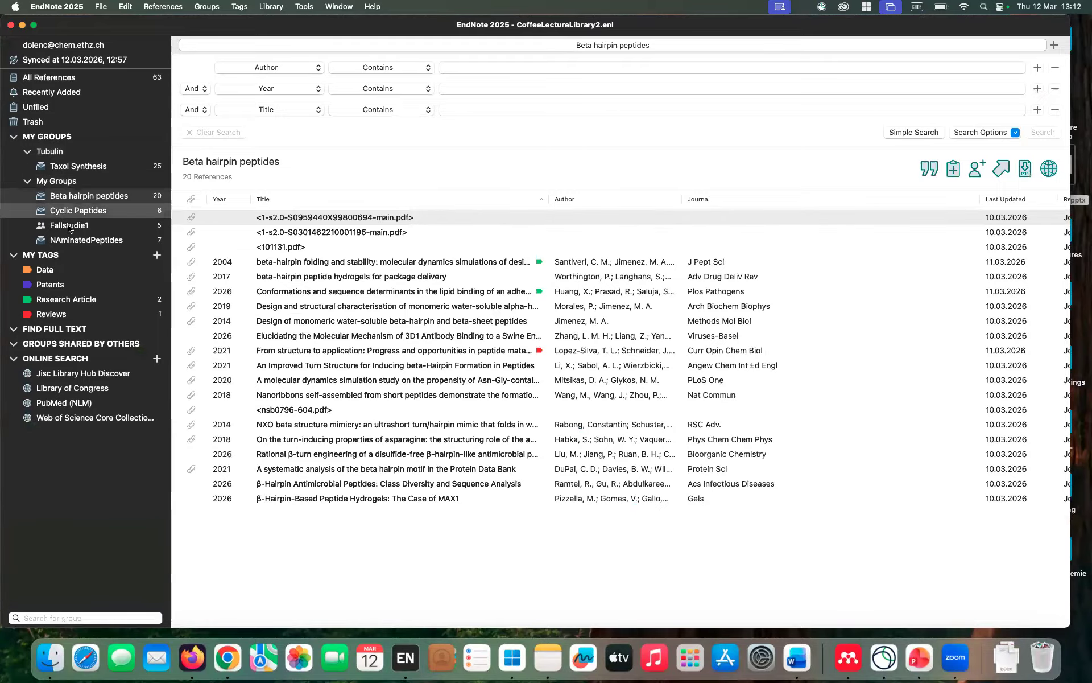
click(89, 168)
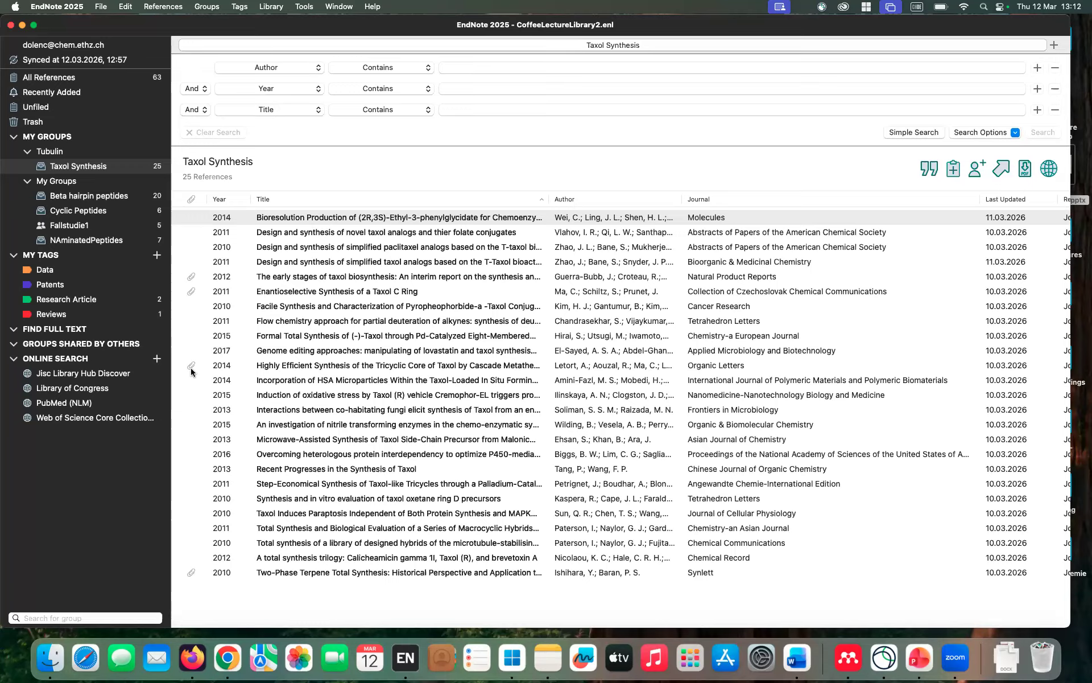
click(295, 219)
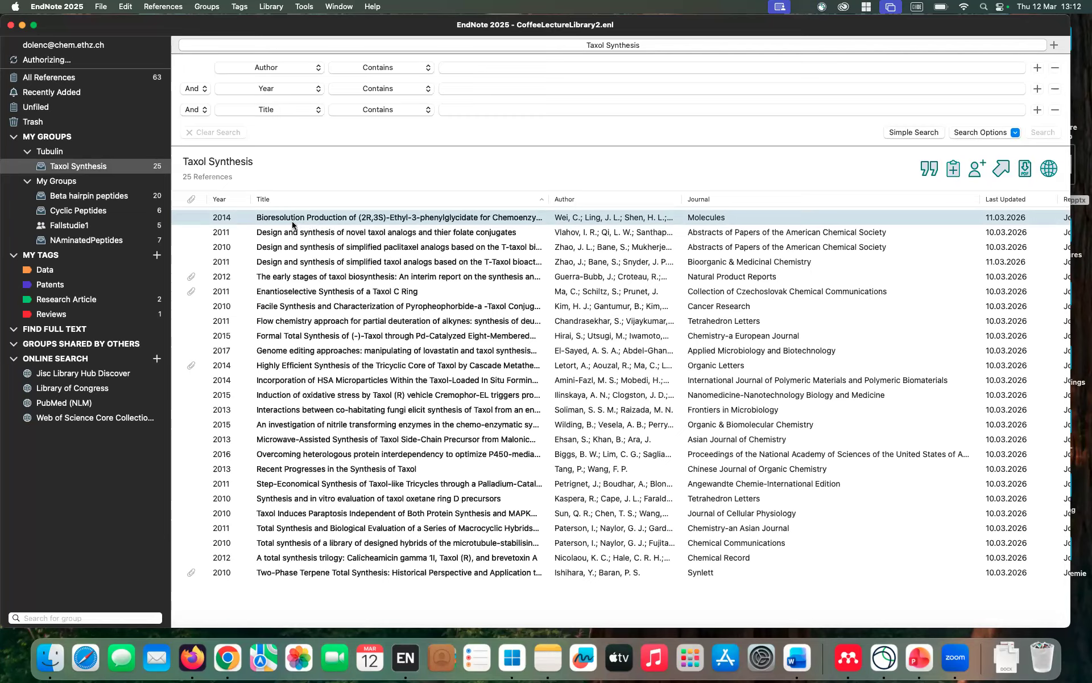
click(83, 332)
click(85, 195)
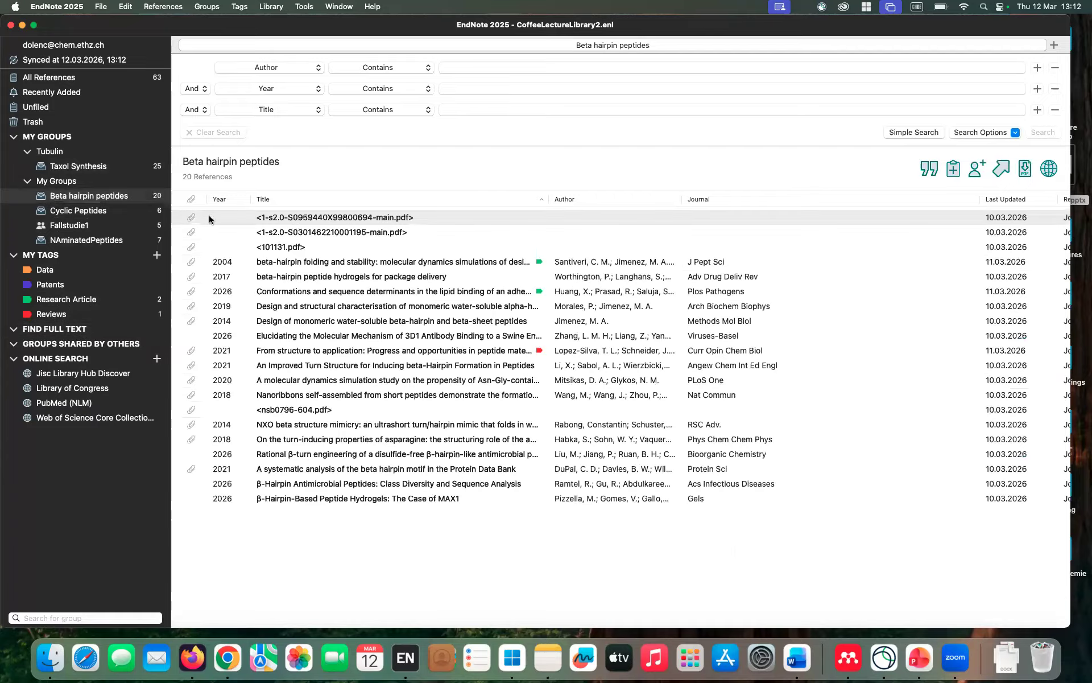
Step: Look up the Find Full Text option for the first reference in the Taxol Synthesis group
click(78, 165)
right_click(302, 219)
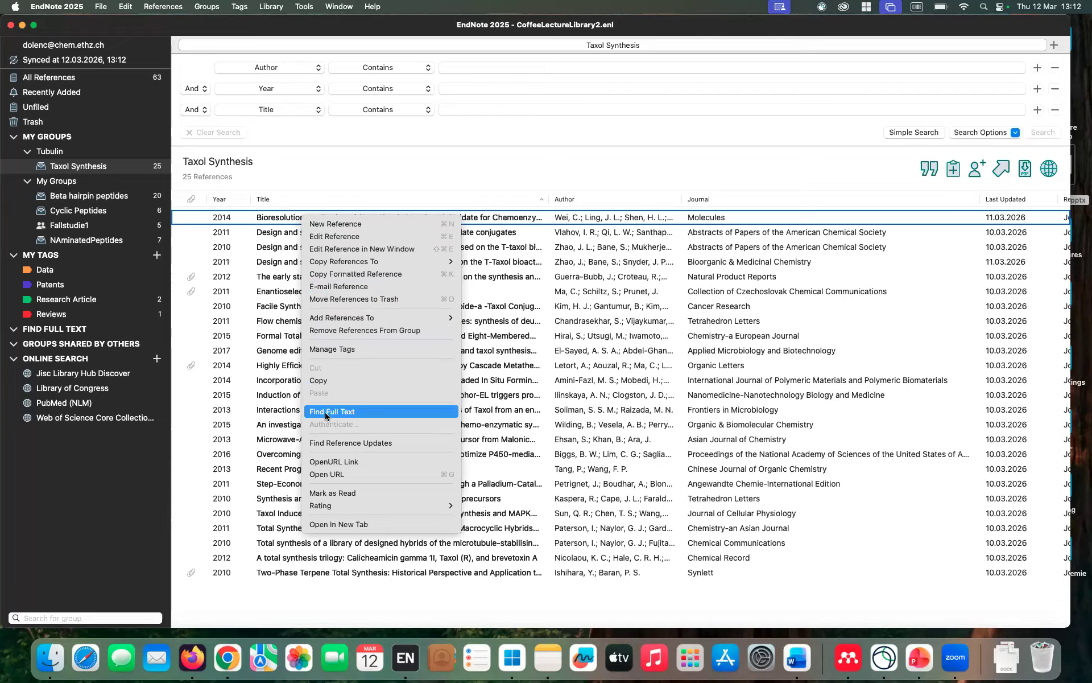
click(196, 220)
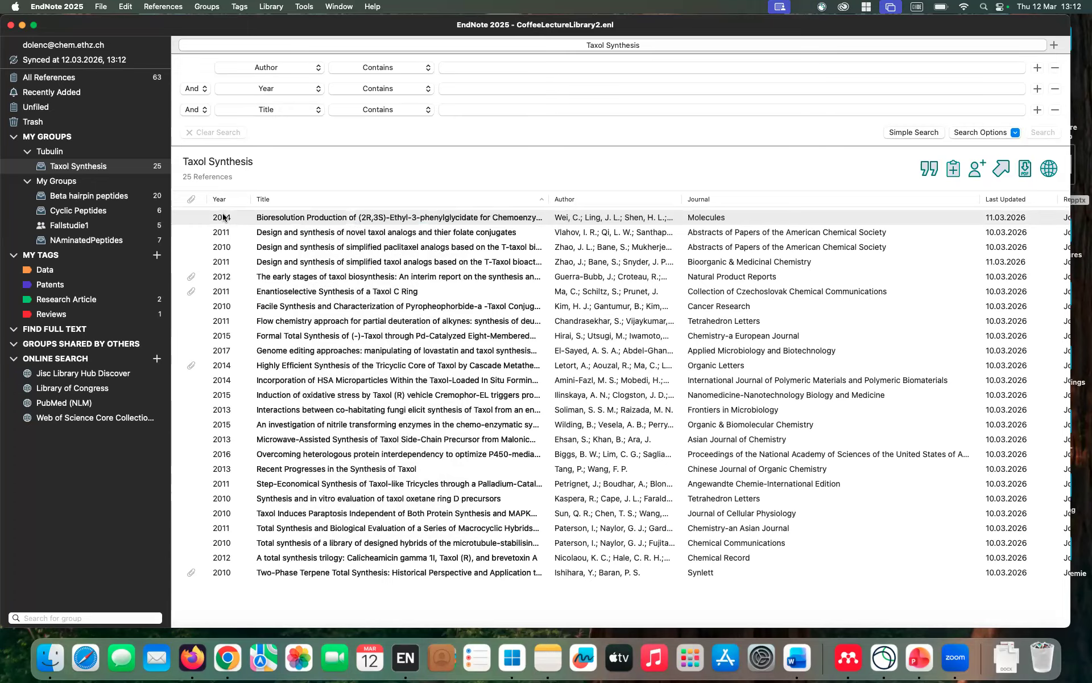
Step: Open the PDF of reference 1-s2.0-S0959440X99800694-main.pdf in the Beta hairpin peptides group and enlarge its first page to 100%
click(87, 198)
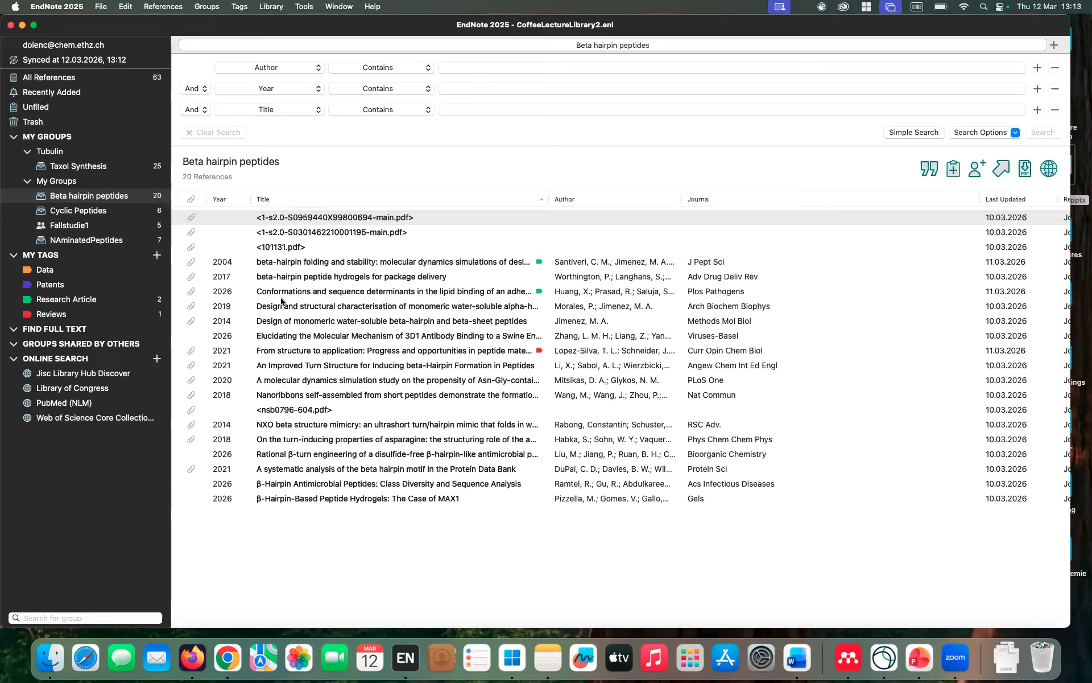
click(317, 221)
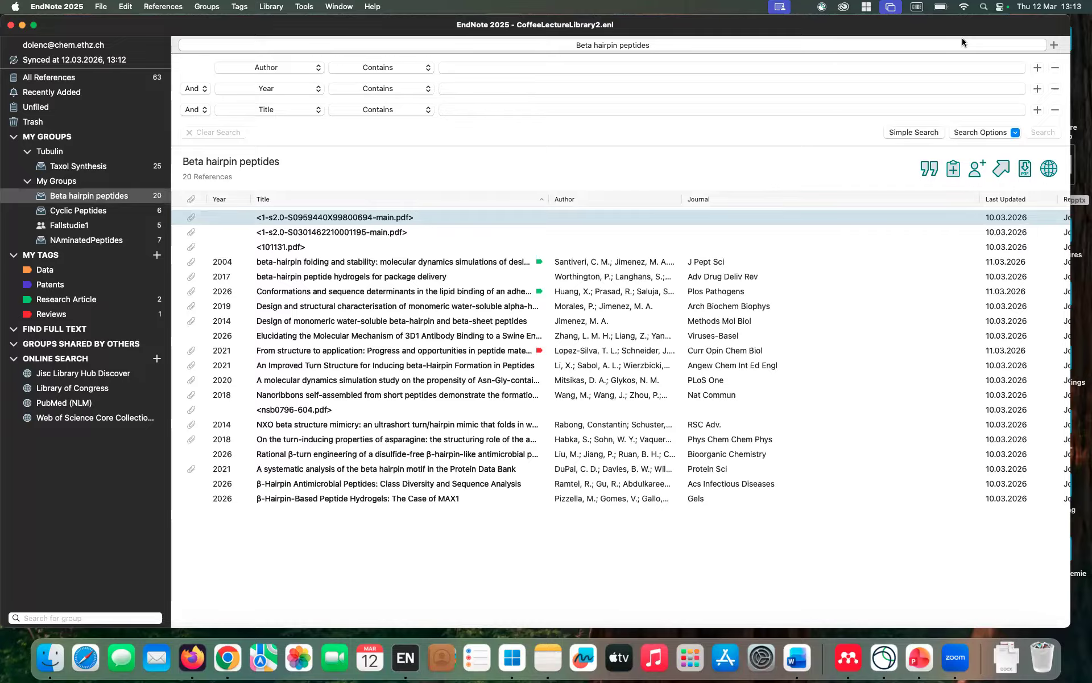
click(192, 217)
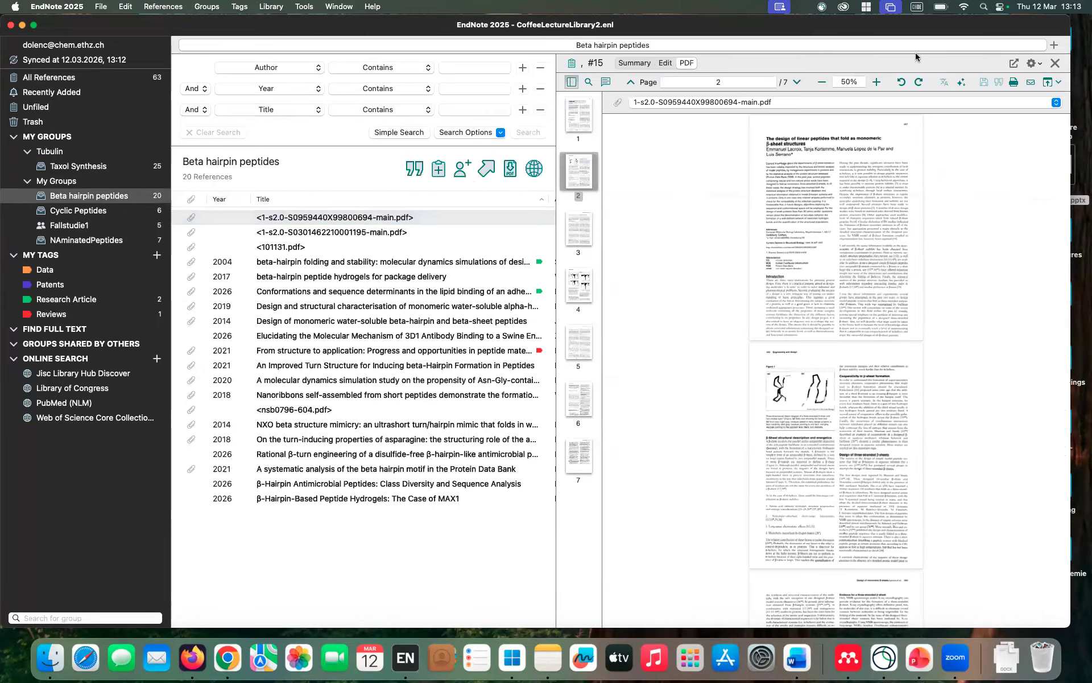
click(876, 82)
scroll(850, 199, up, 5)
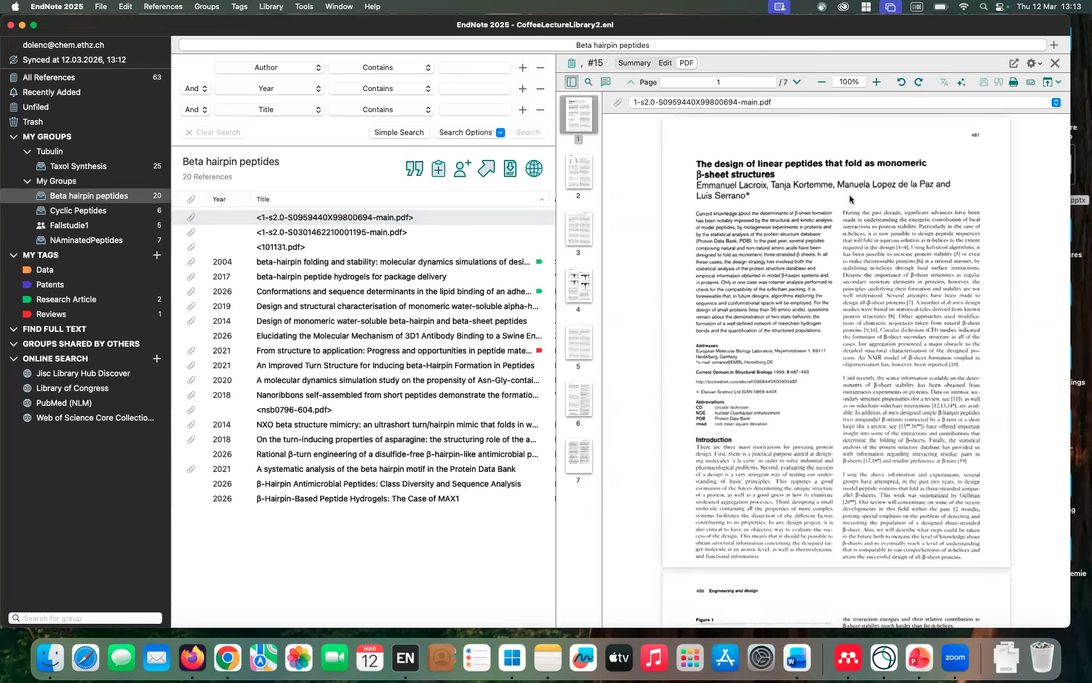
Step: Examine the bibliographic fields of the PDF-only record and of the 2004 beta-hairpin folding and stability article
click(666, 65)
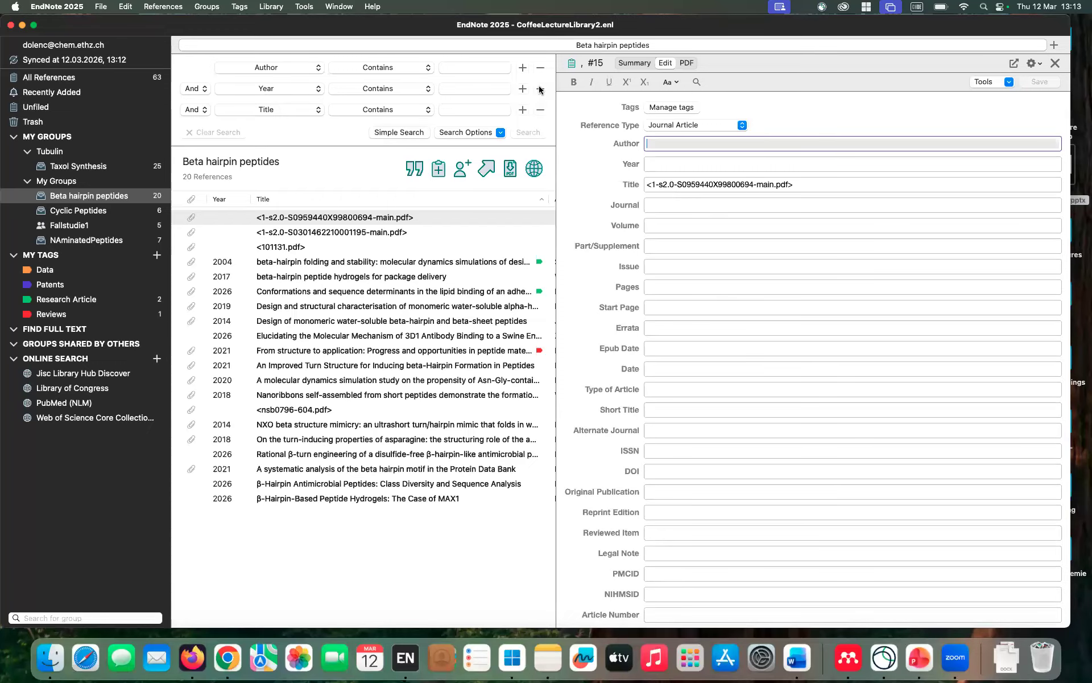
click(318, 263)
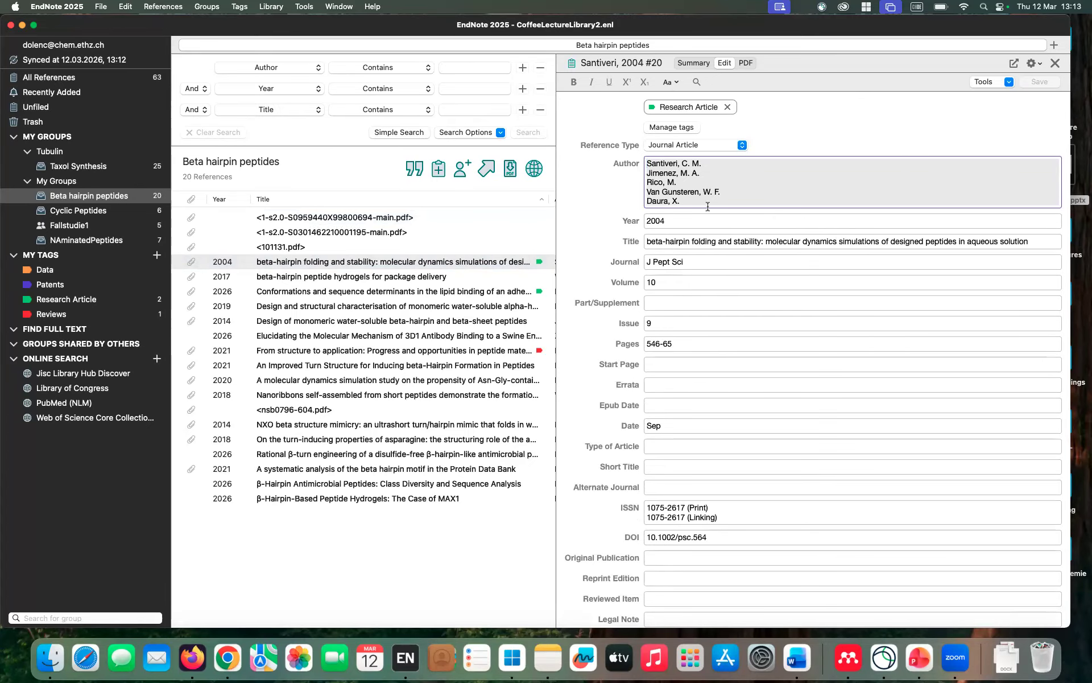
scroll(777, 412, down, 8)
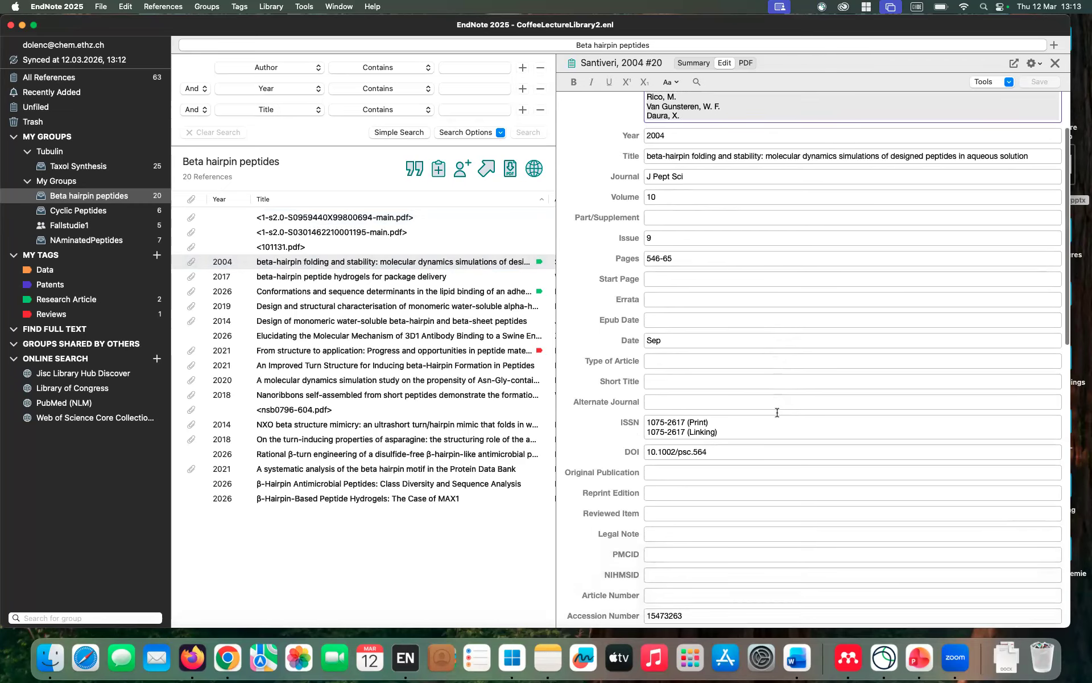
scroll(777, 412, down, 13)
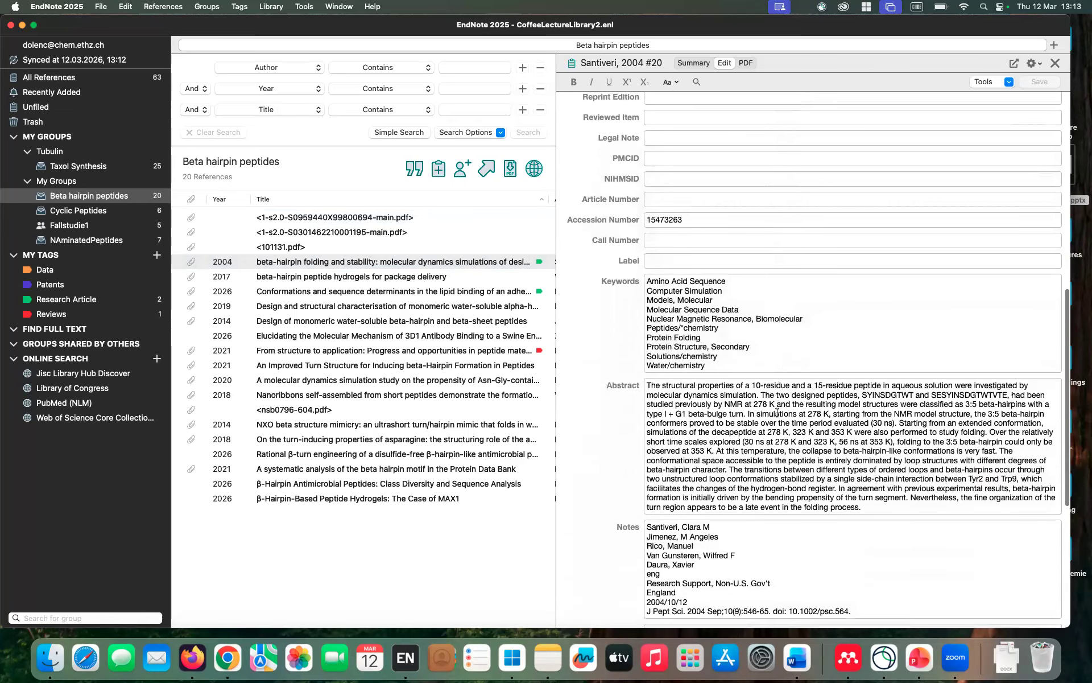
scroll(776, 411, down, 8)
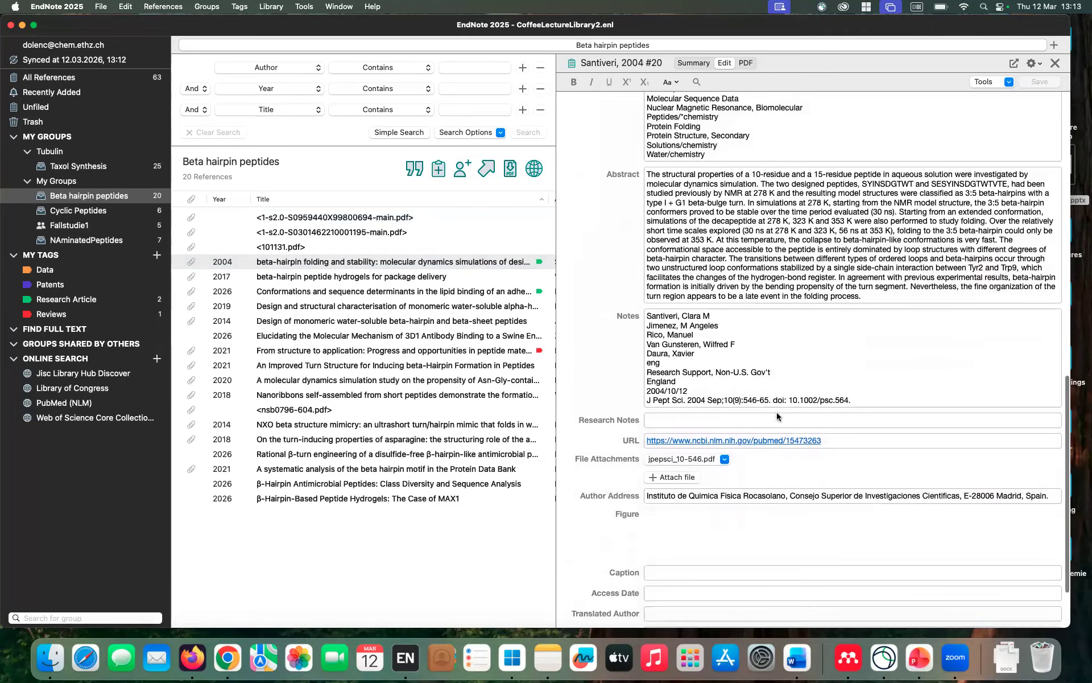
scroll(777, 412, up, 20)
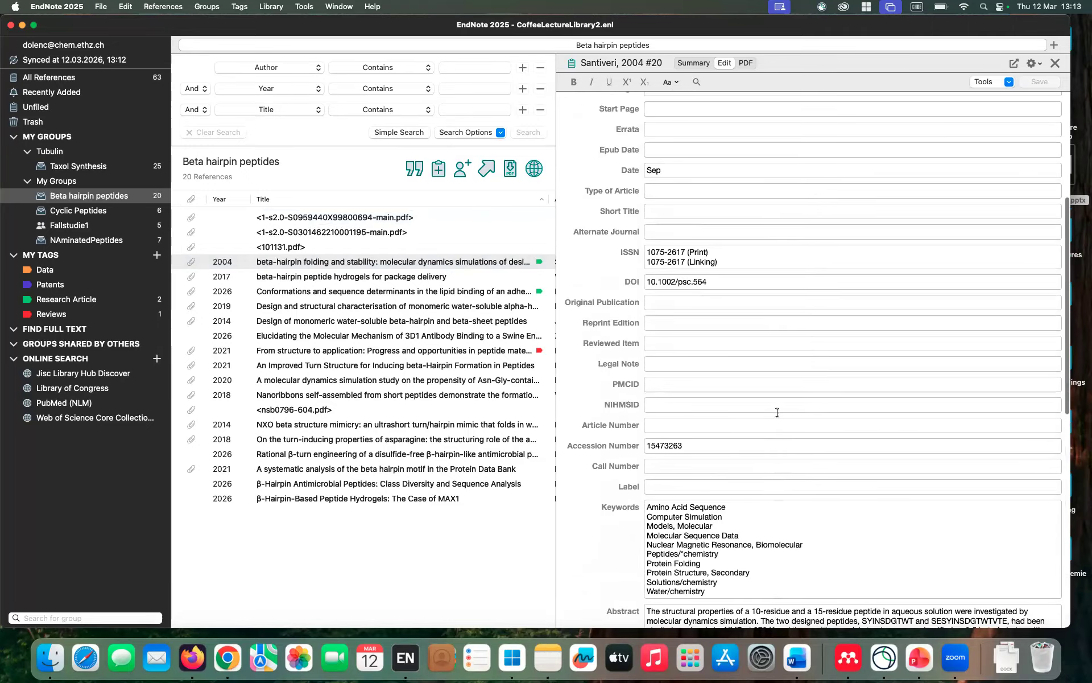
scroll(690, 226, up, 6)
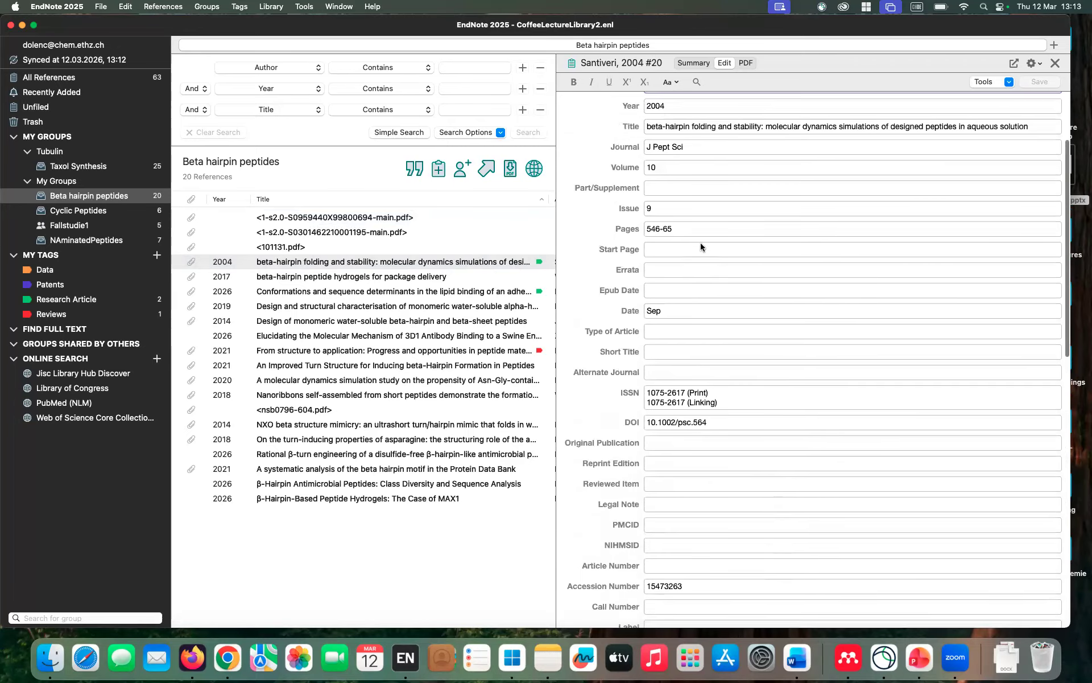
Step: Compare the PDF-only record's fields with the first Taxol Synthesis reference and close the reference details
click(442, 216)
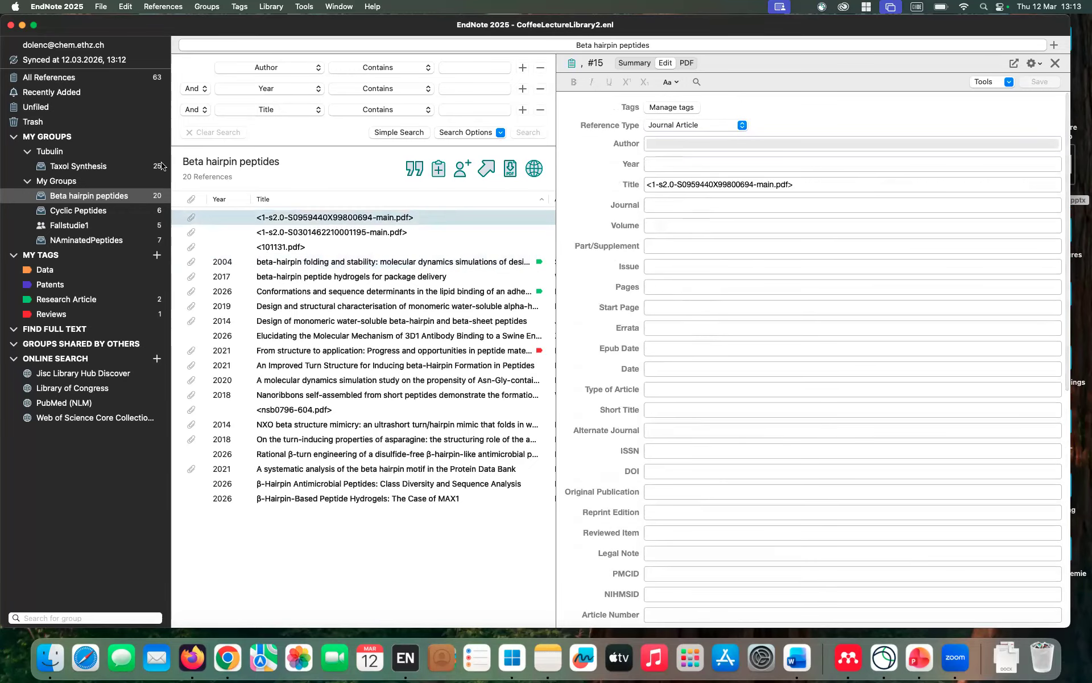
click(126, 169)
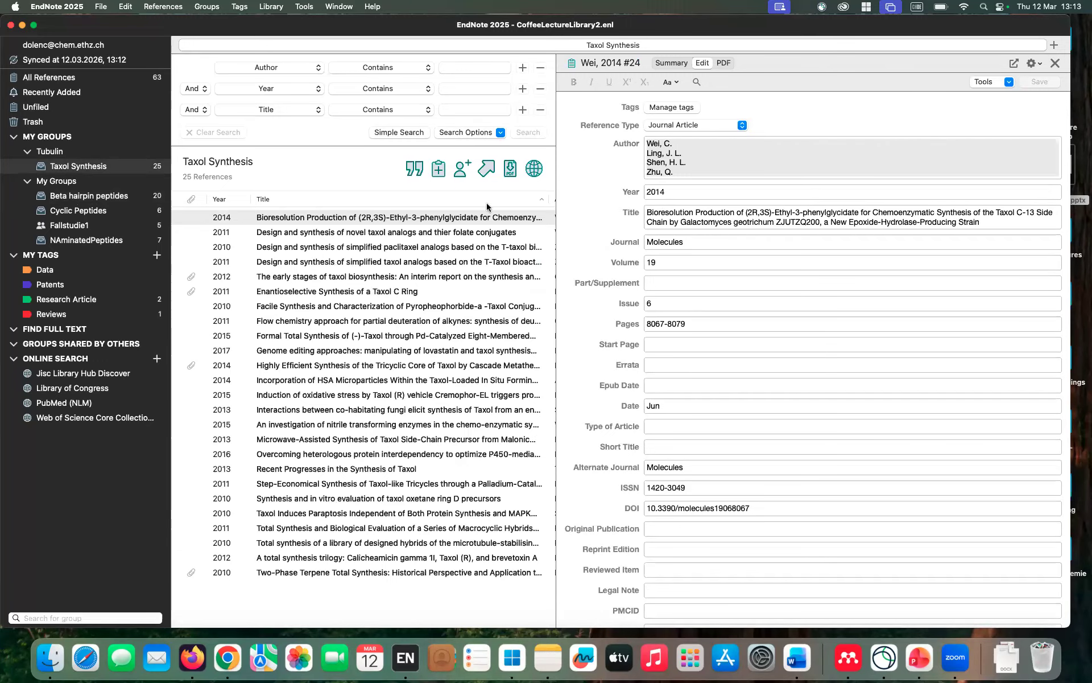
click(490, 217)
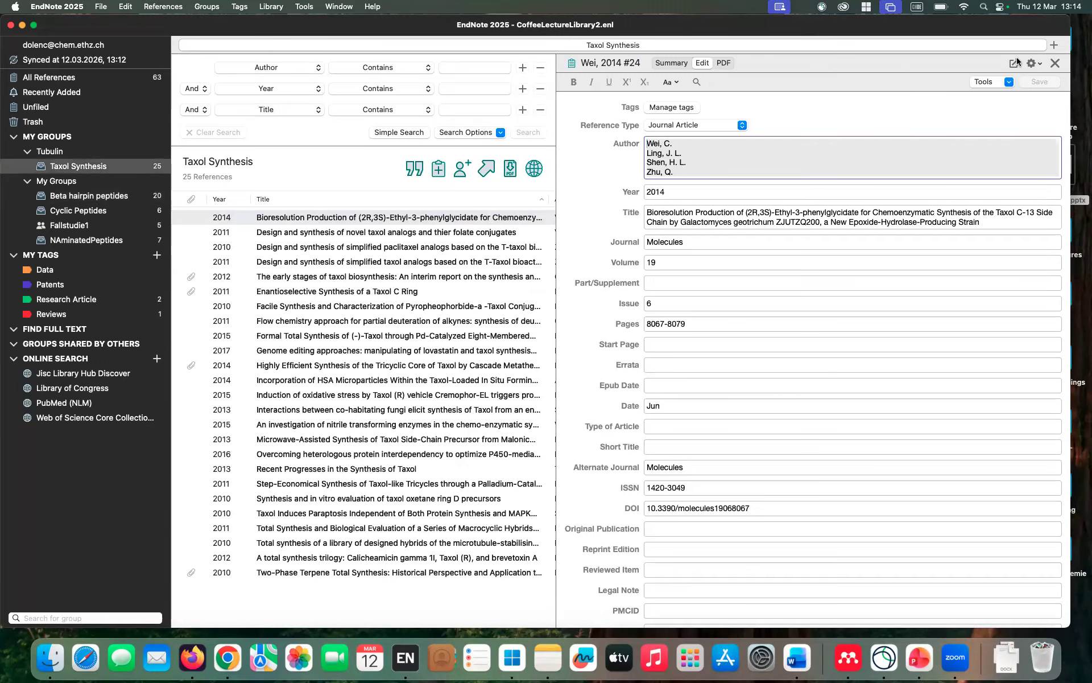
click(1056, 63)
Step: Review the available search fields and search the Taxol Synthesis group for an author's surname with Author Contains
click(453, 65)
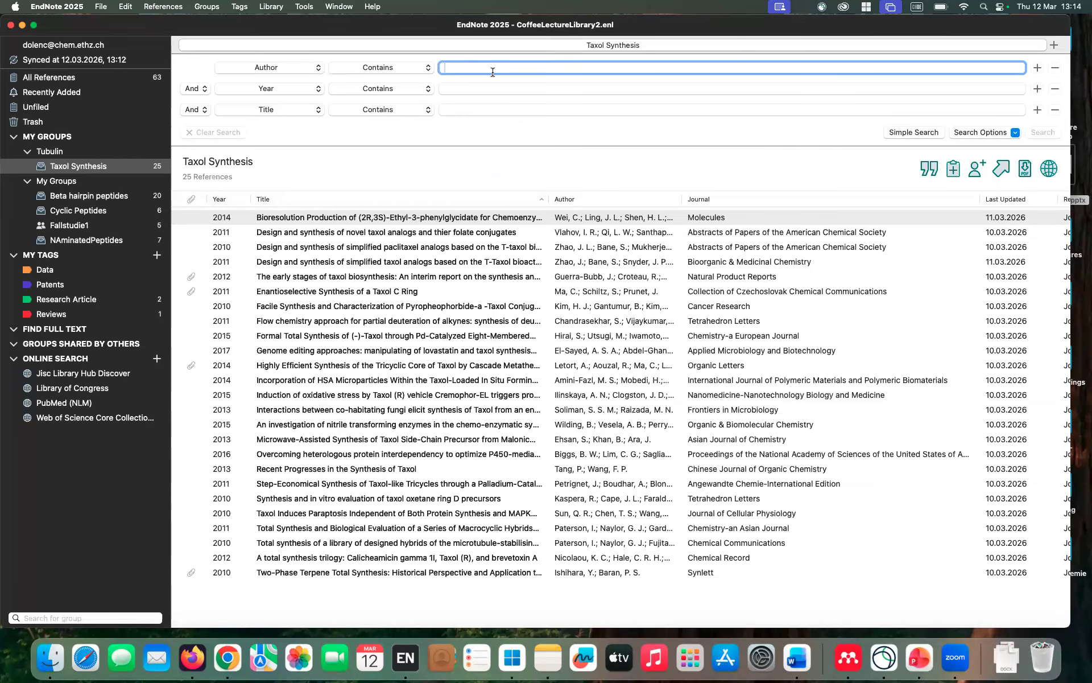
click(298, 68)
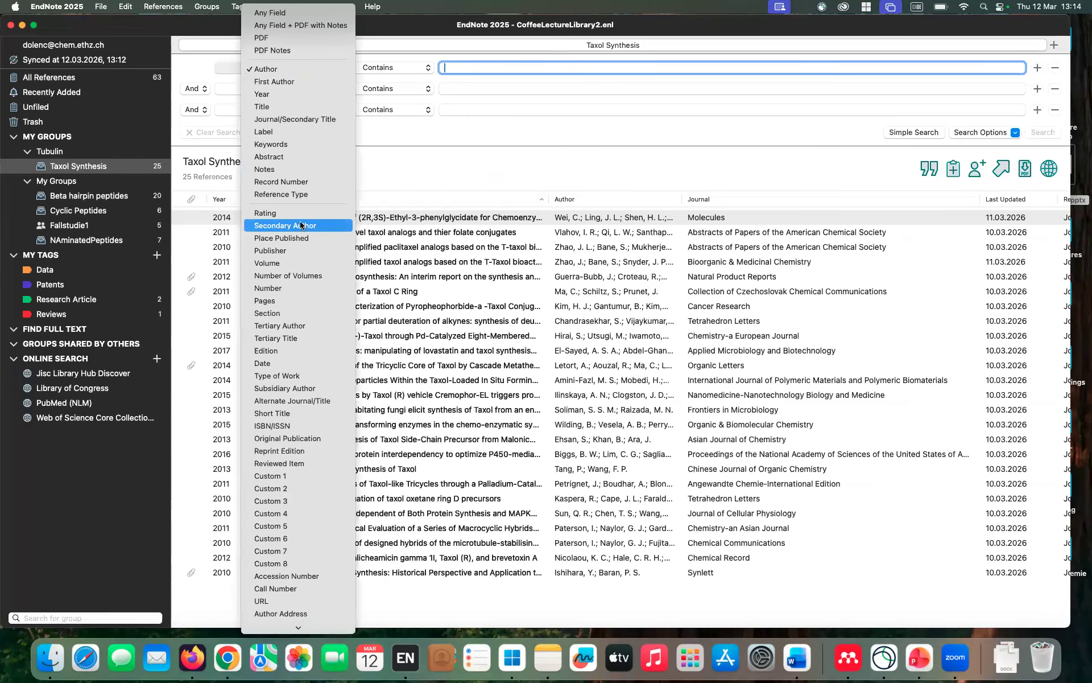
scroll(293, 224, down, 1)
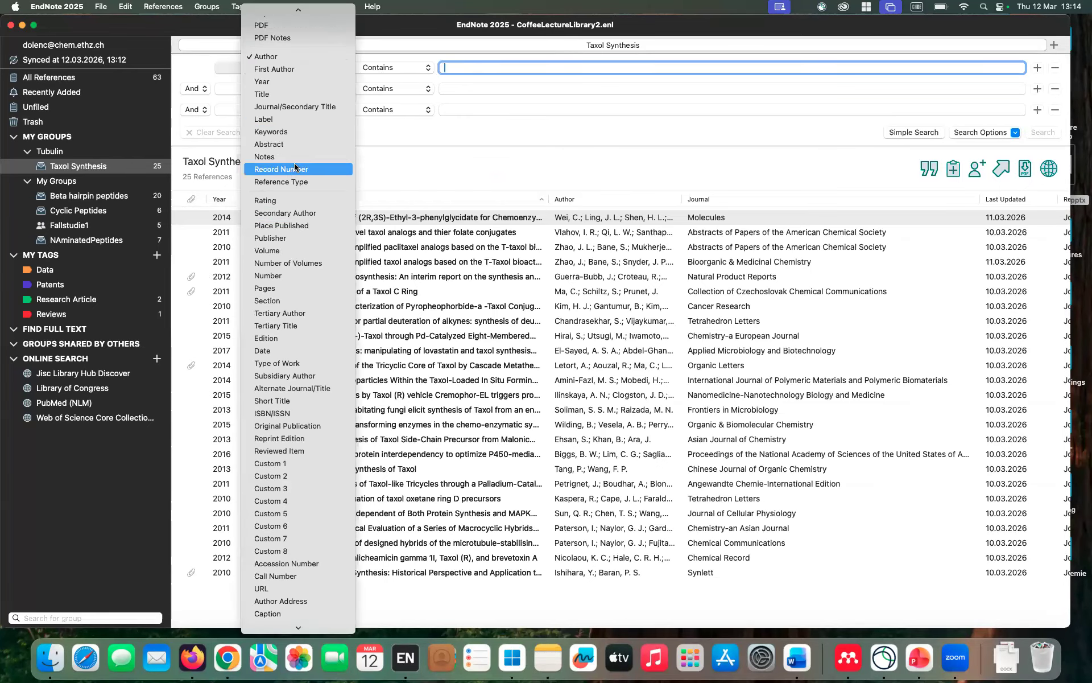
click(452, 68)
click(452, 67)
text(Dauara)
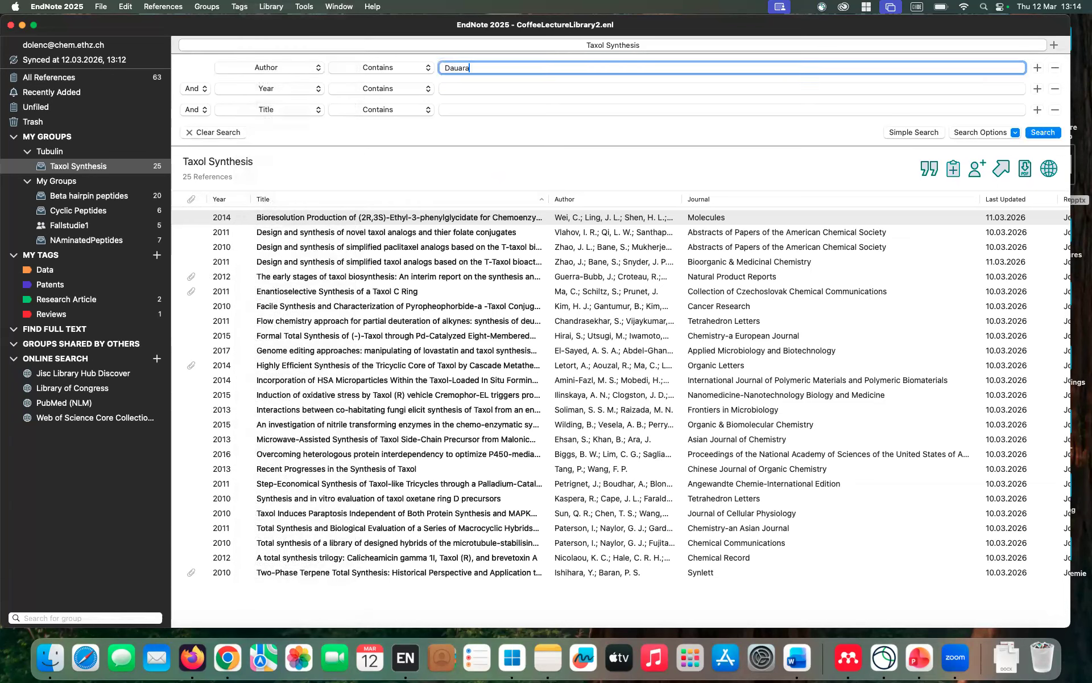
key(Return)
click(537, 229)
key(Return)
click(555, 232)
Step: Run the same author search in the Beta hairpin peptides group
click(143, 181)
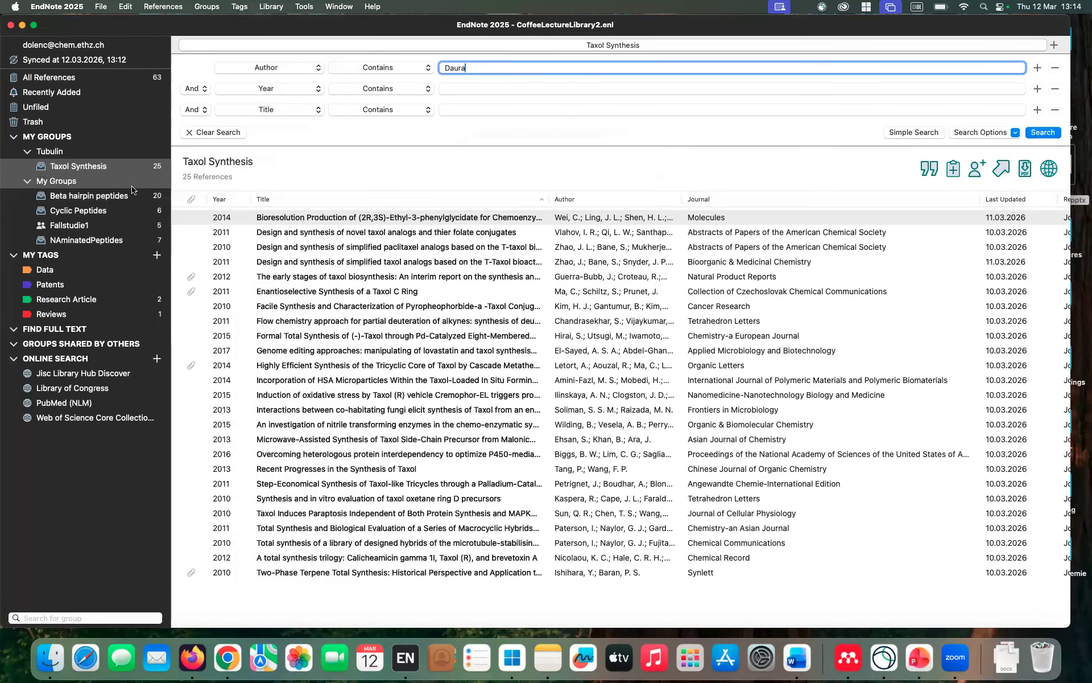
click(142, 196)
click(481, 65)
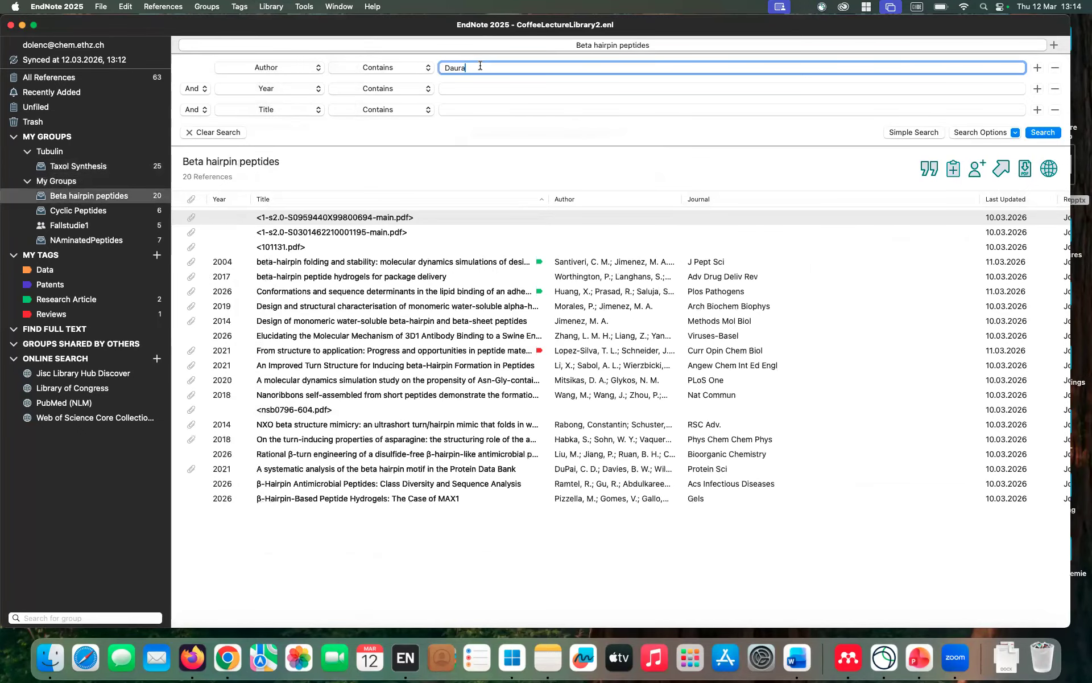
key(Return)
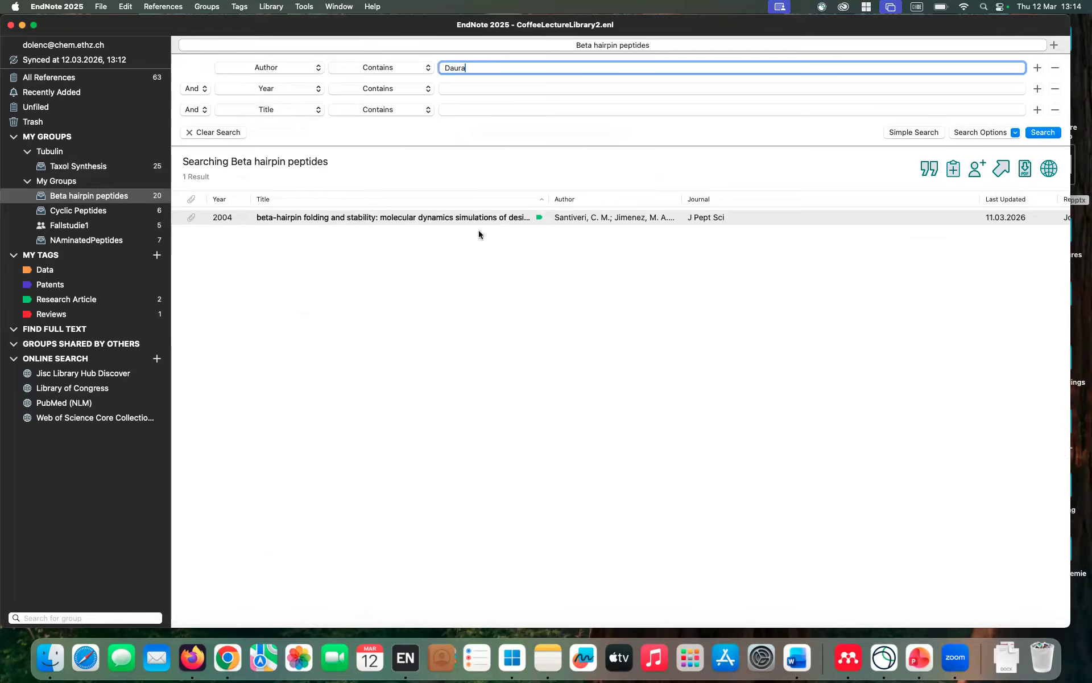
Step: Open the PDF of the 2004 beta-hairpin folding reference in a separate window and enlarge that window
double_click(281, 221)
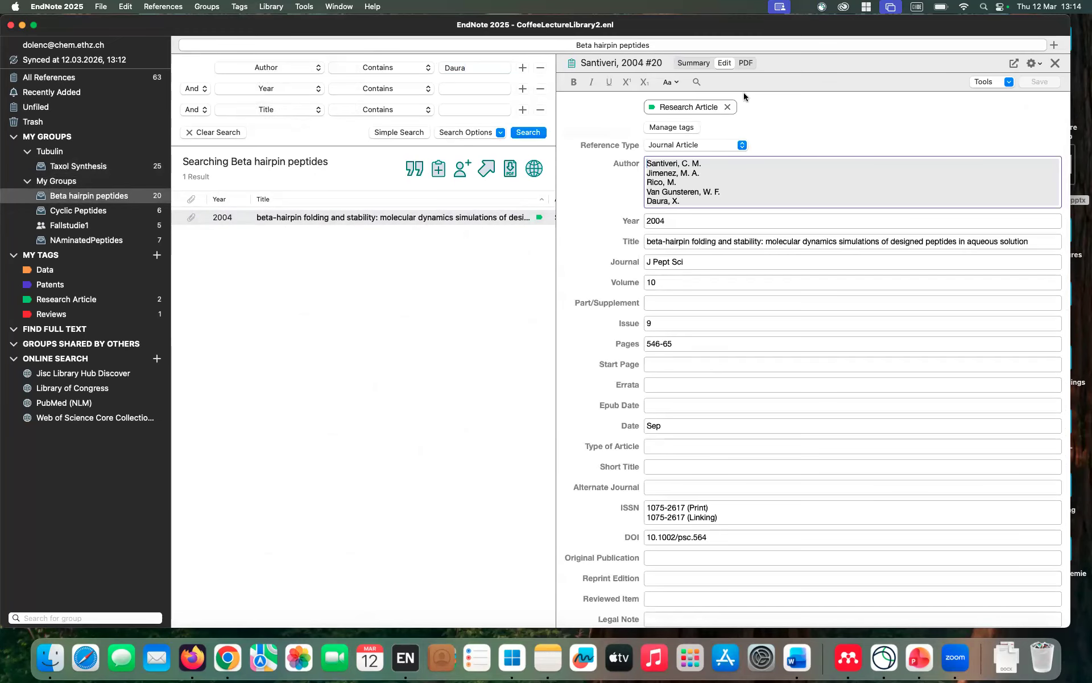
click(745, 64)
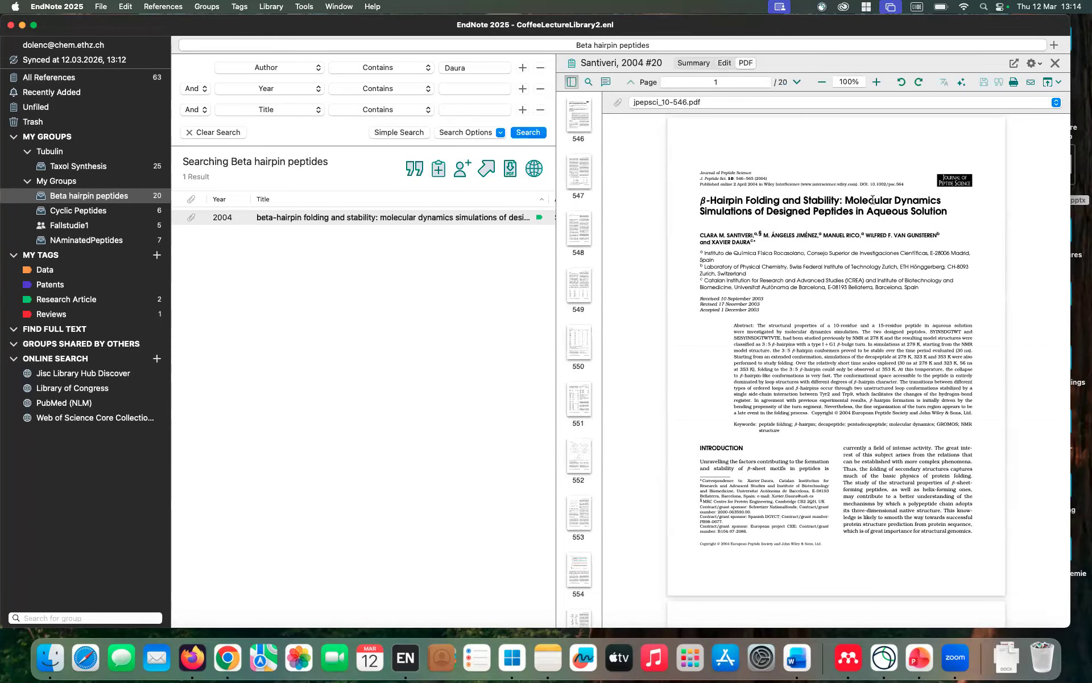
click(1013, 64)
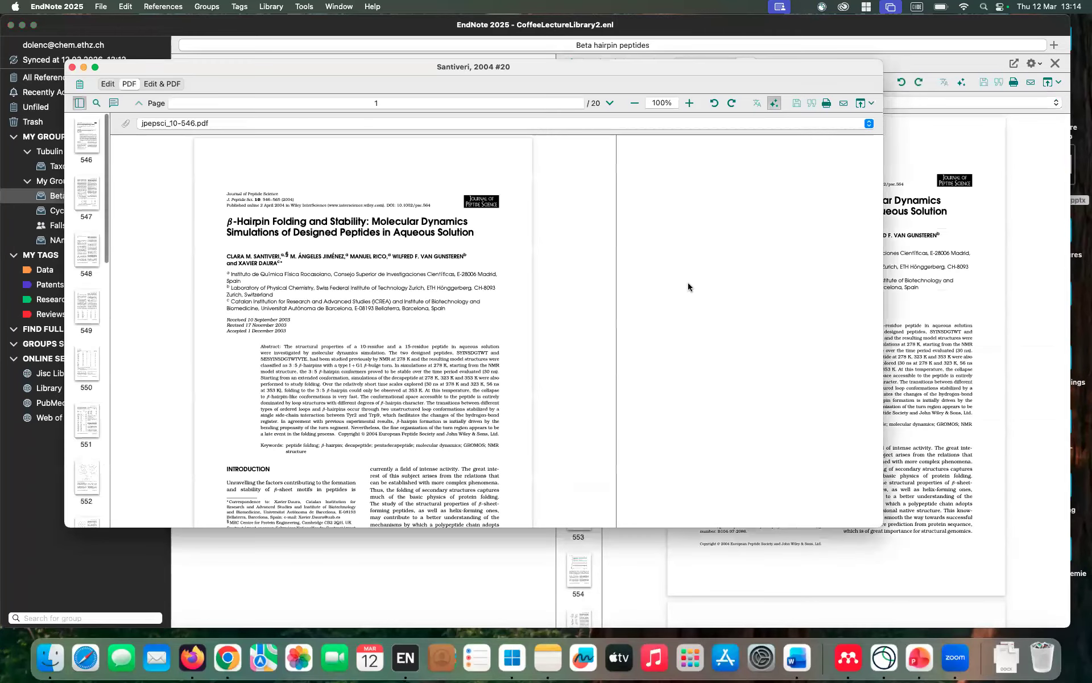
drag(885, 528, 988, 635)
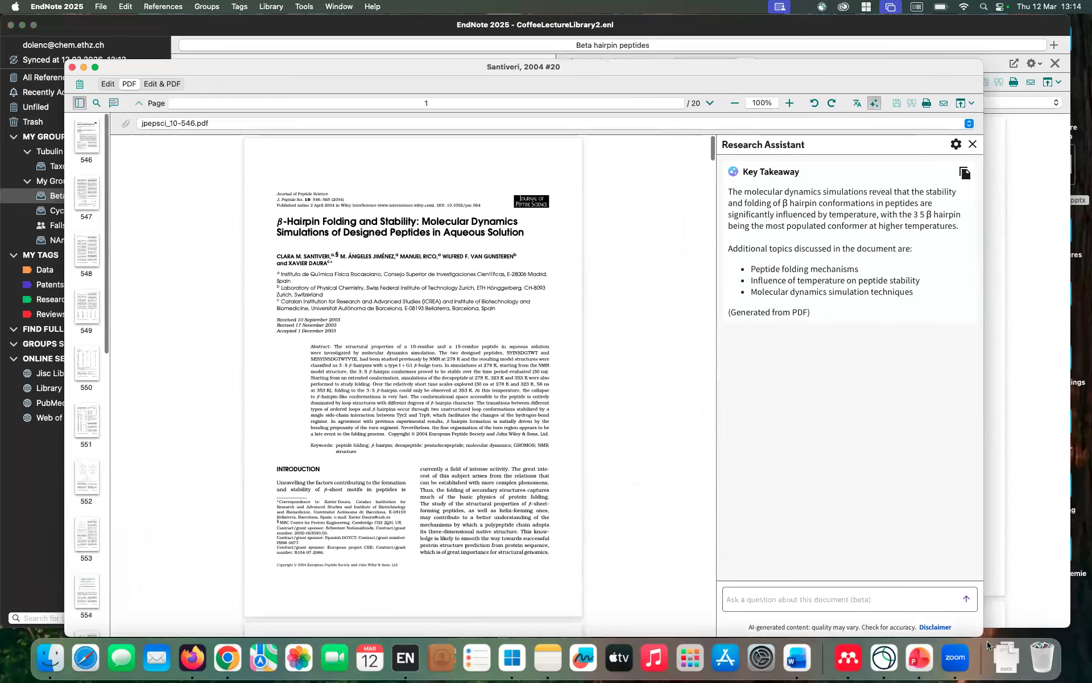
Step: Read the Research Assistant's key takeaway, its answer about the studied sequence and the translated abstract
scroll(791, 168, up, 10)
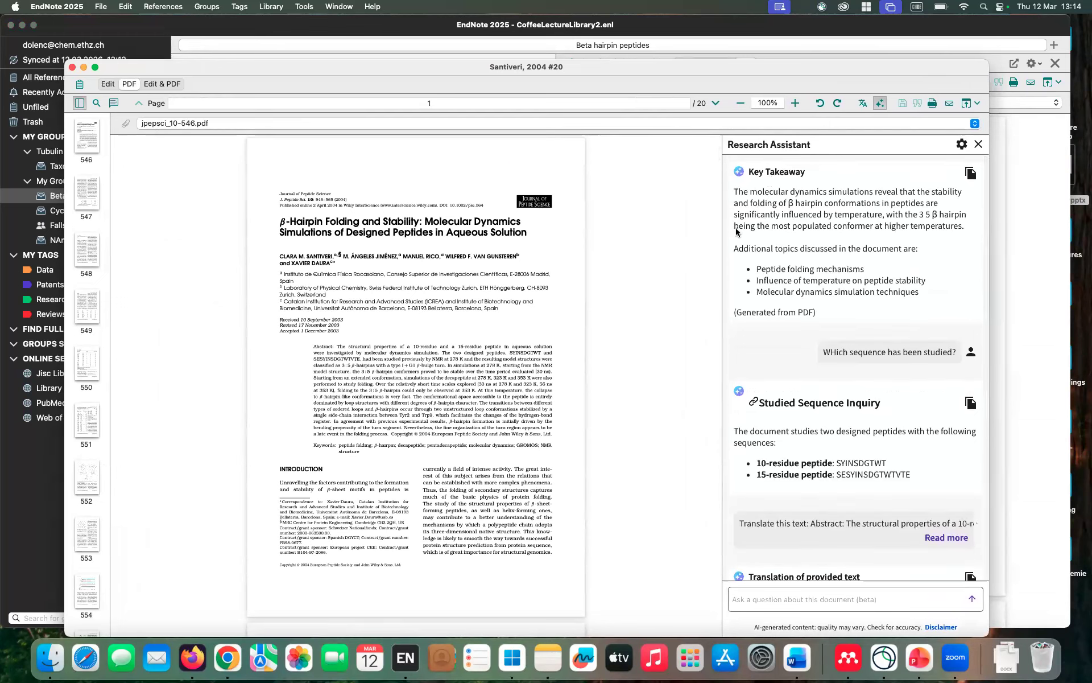
scroll(750, 279, down, 2)
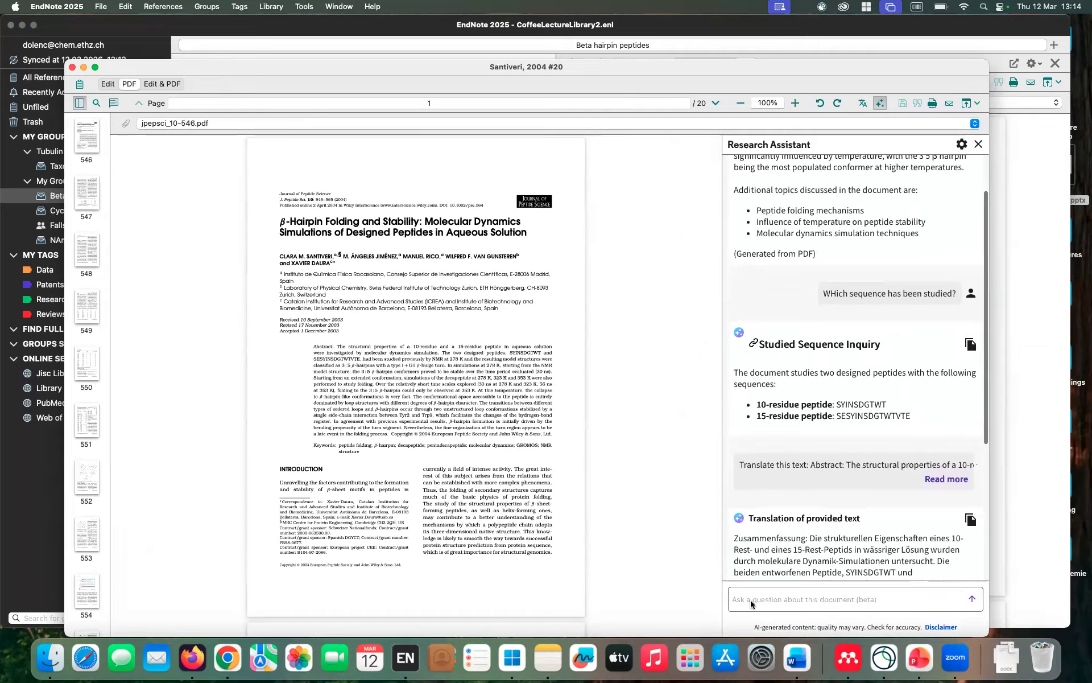
scroll(841, 436, down, 3)
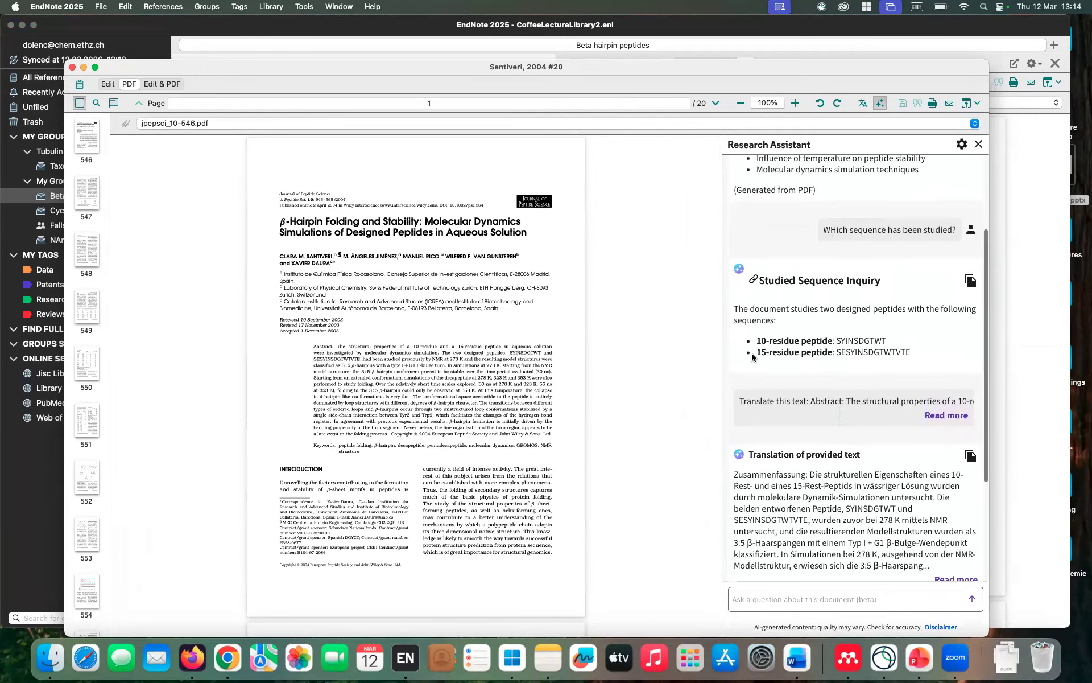
scroll(752, 357, down, 1)
scroll(752, 357, up, 2)
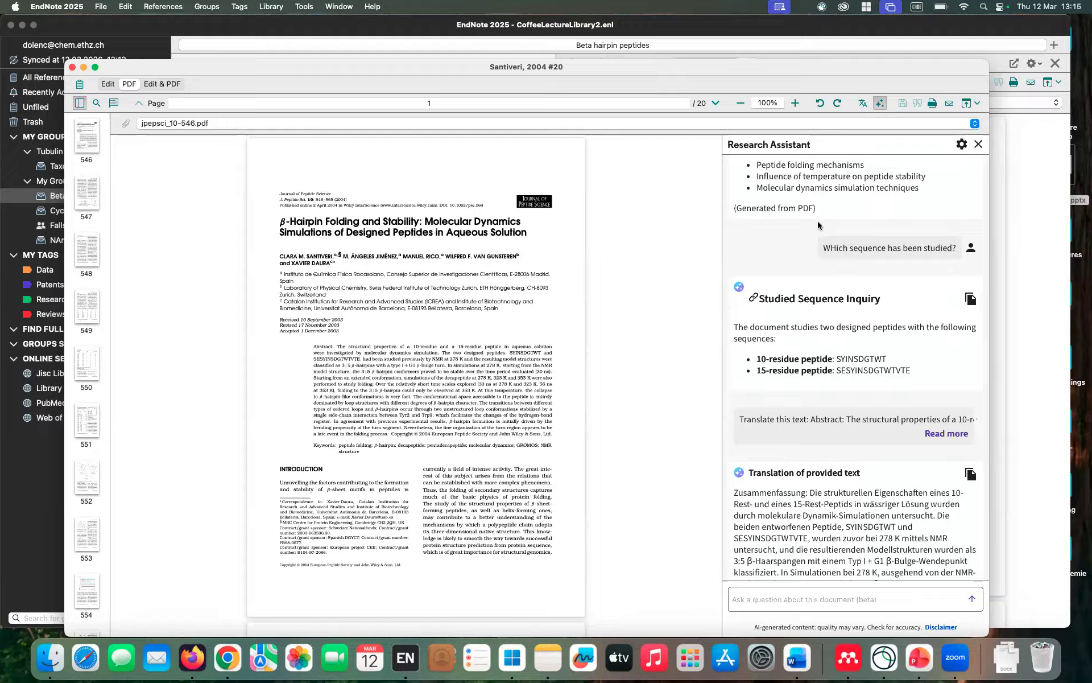
Step: Review the Research Assistant's key takeaway and its answer about the studied sequence once more
scroll(809, 216, up, 3)
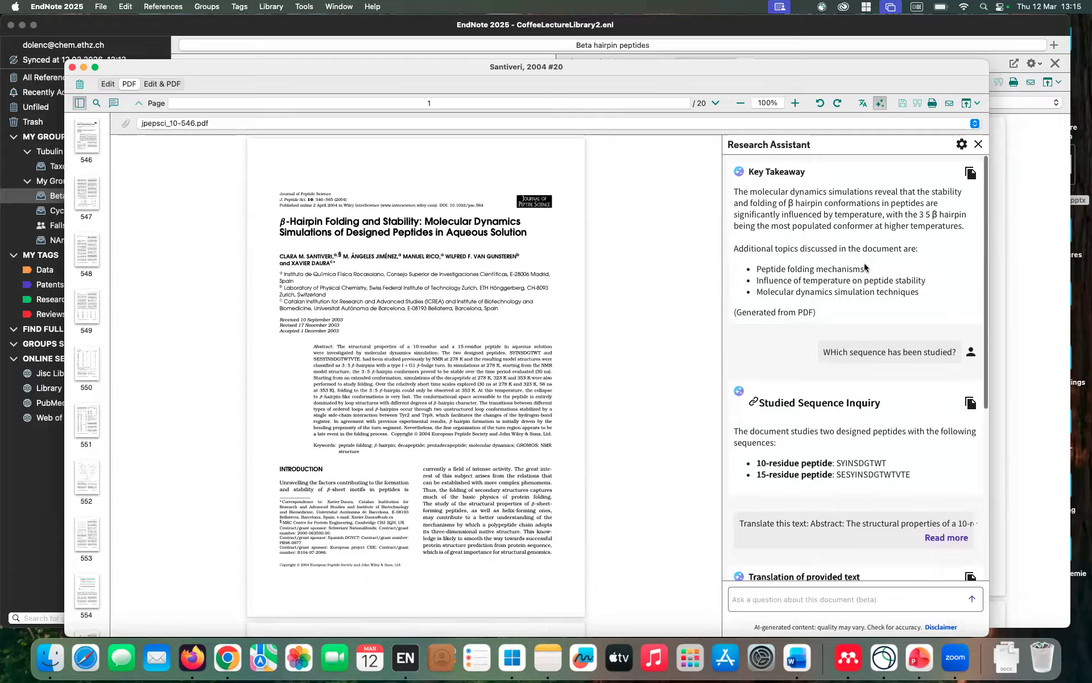
scroll(825, 455, down, 1)
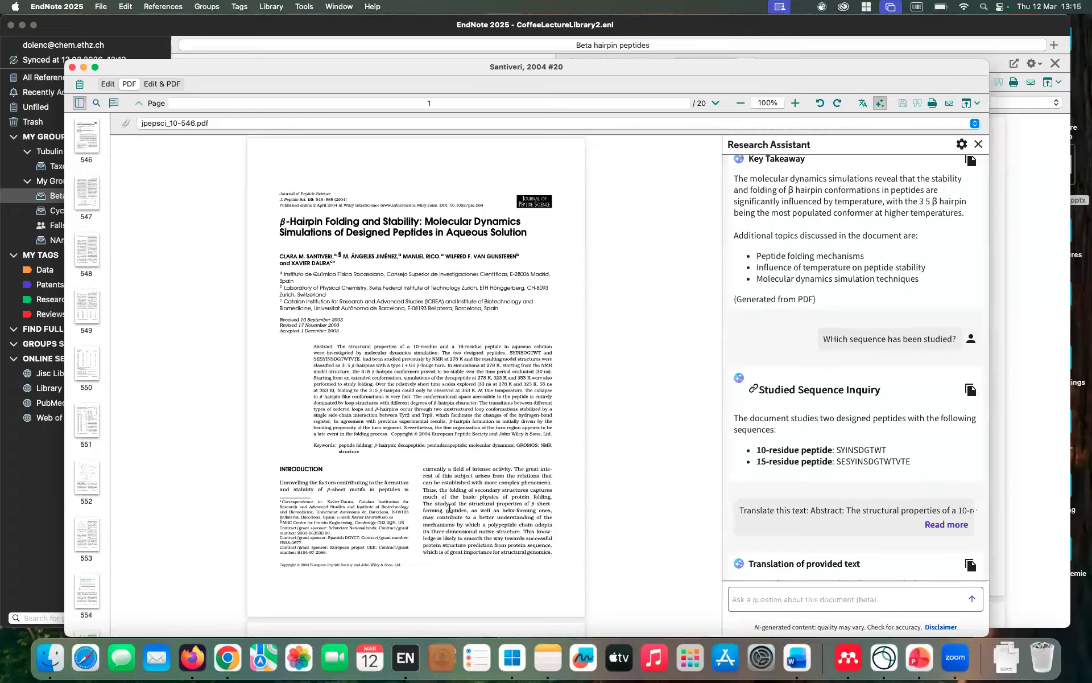
click(879, 104)
click(879, 104)
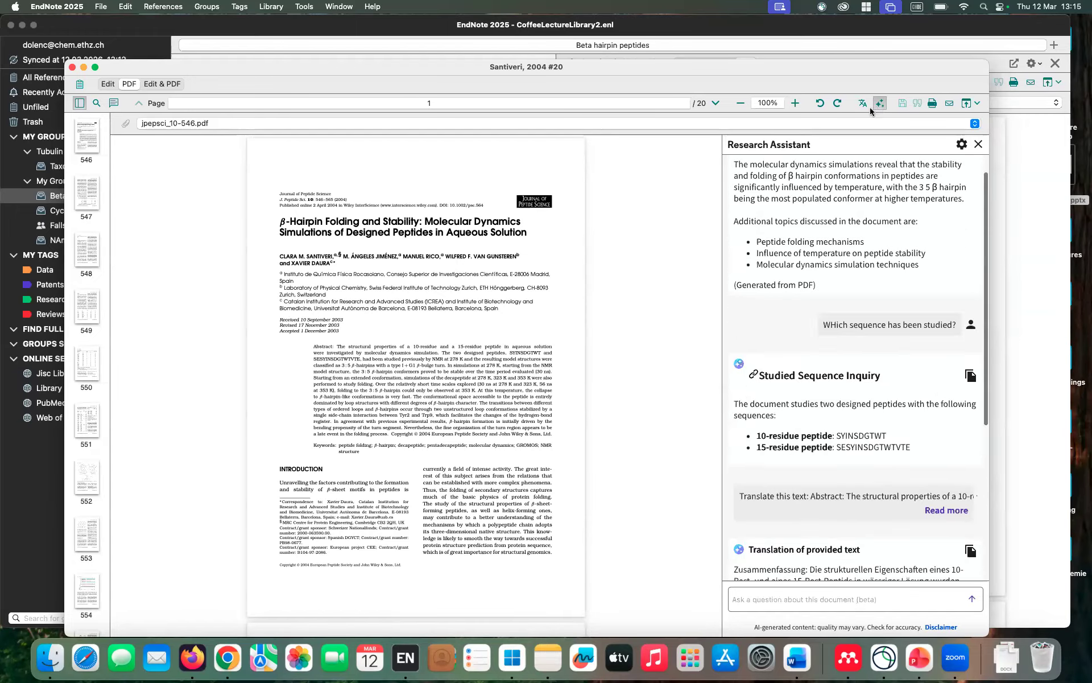
Step: Try Deutsch as the target language for translating the PDF, and cancel the translation
click(863, 103)
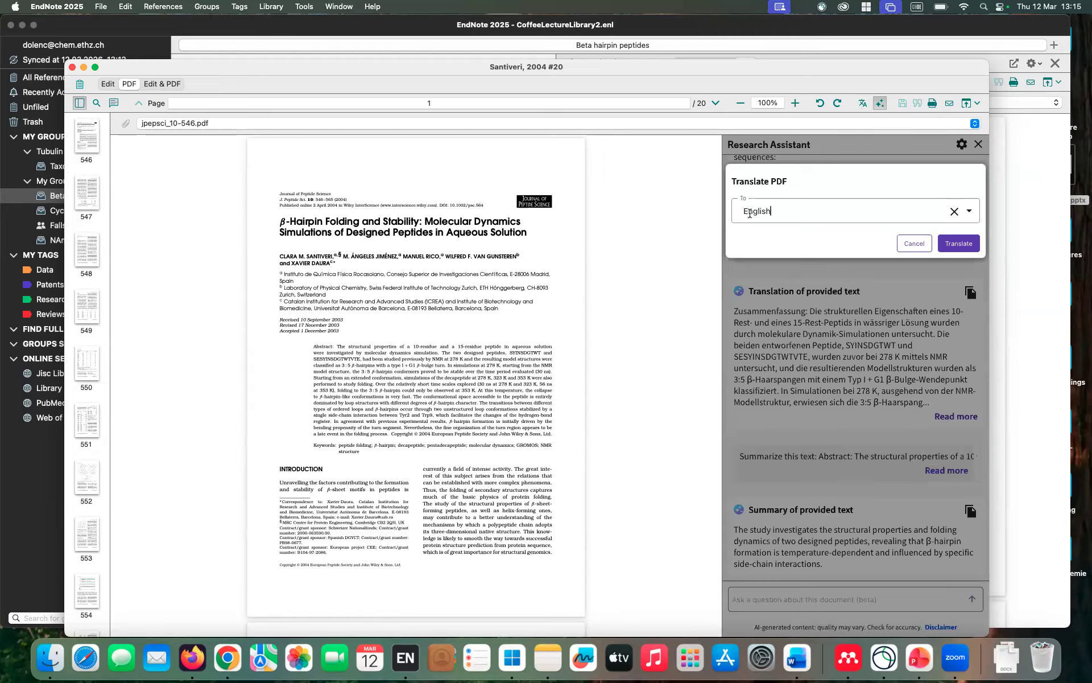
click(956, 213)
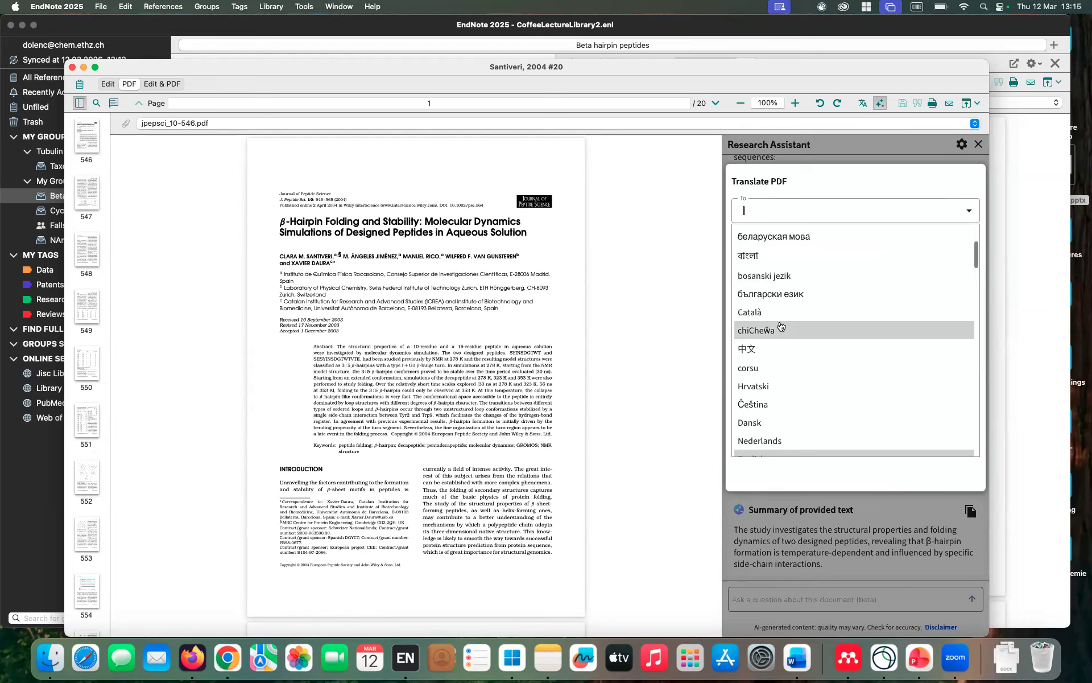
scroll(780, 326, down, 8)
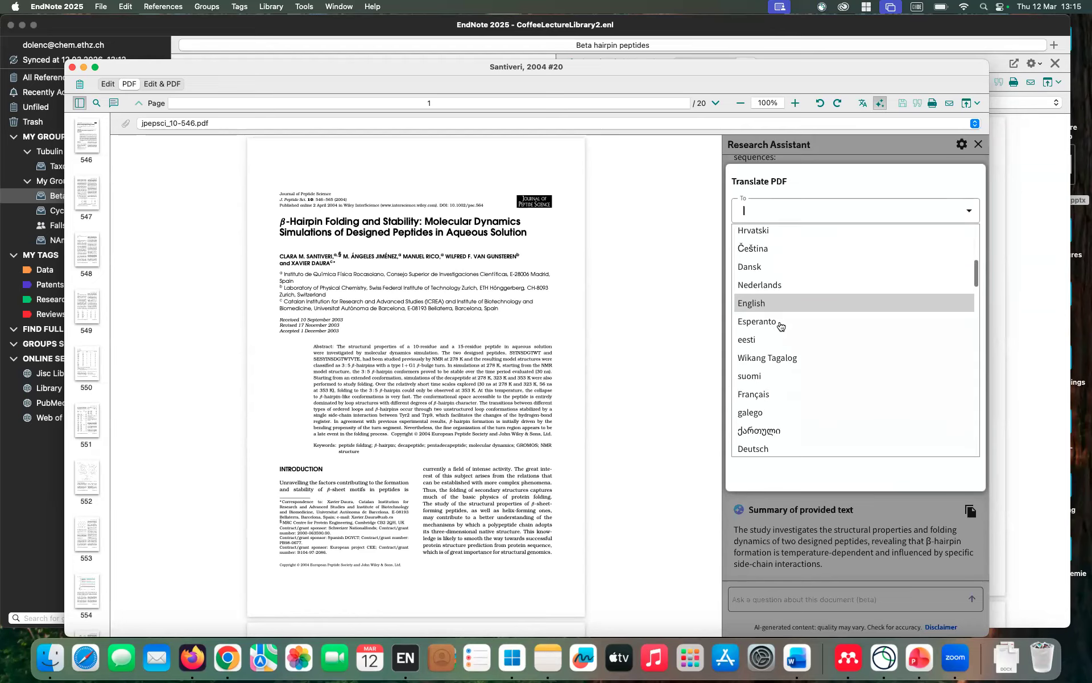
click(754, 374)
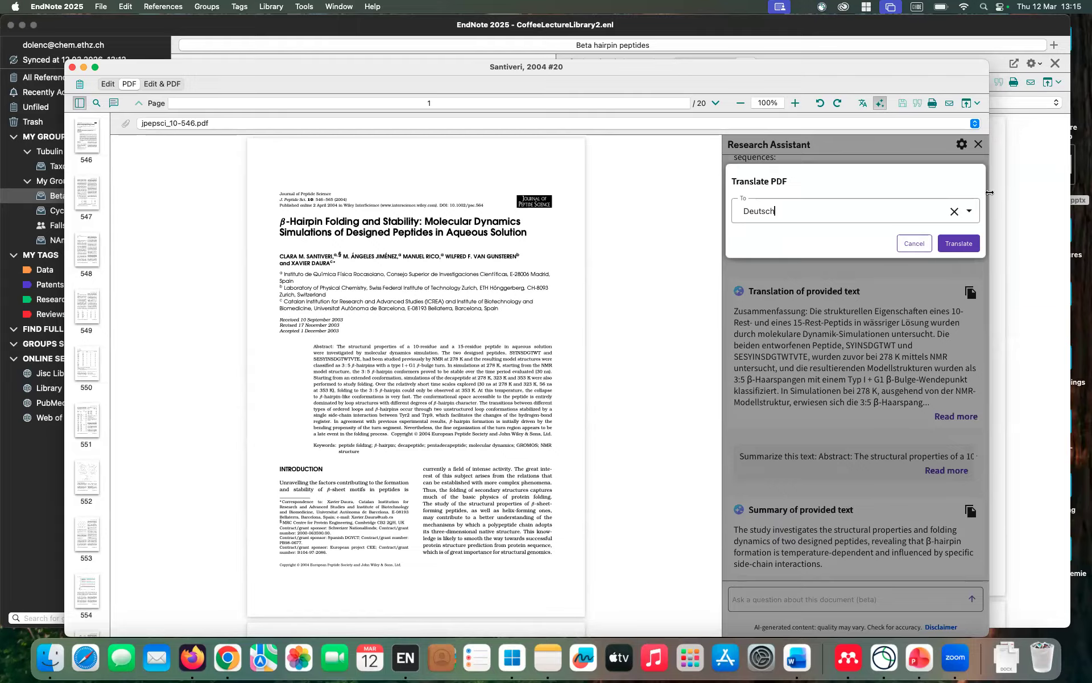
click(954, 211)
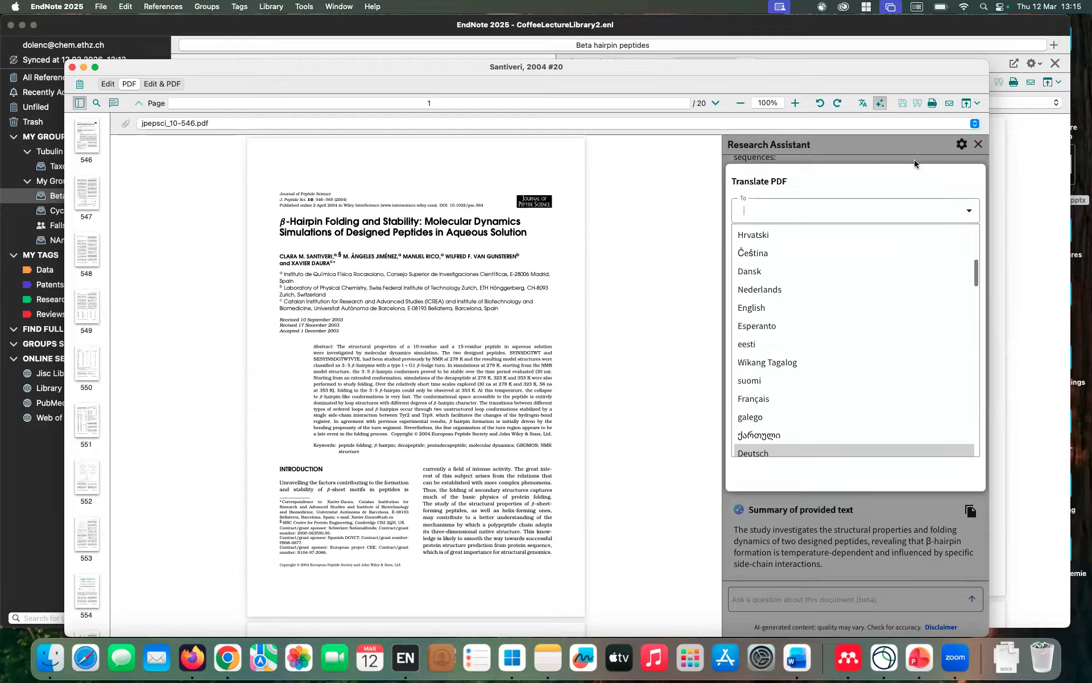
click(913, 152)
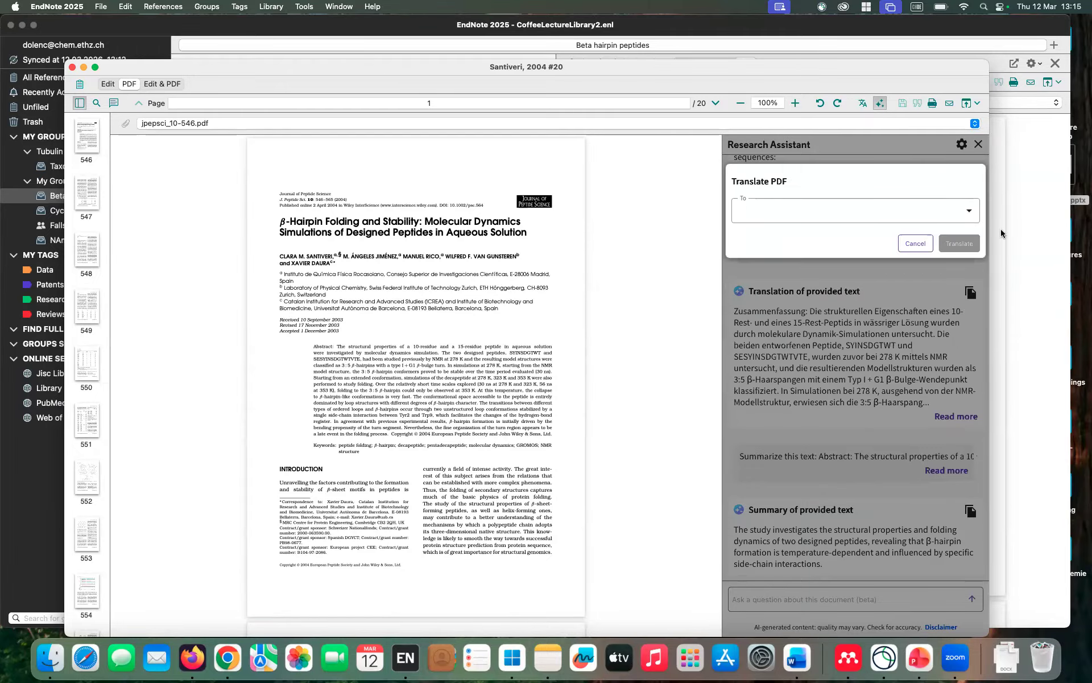
click(902, 239)
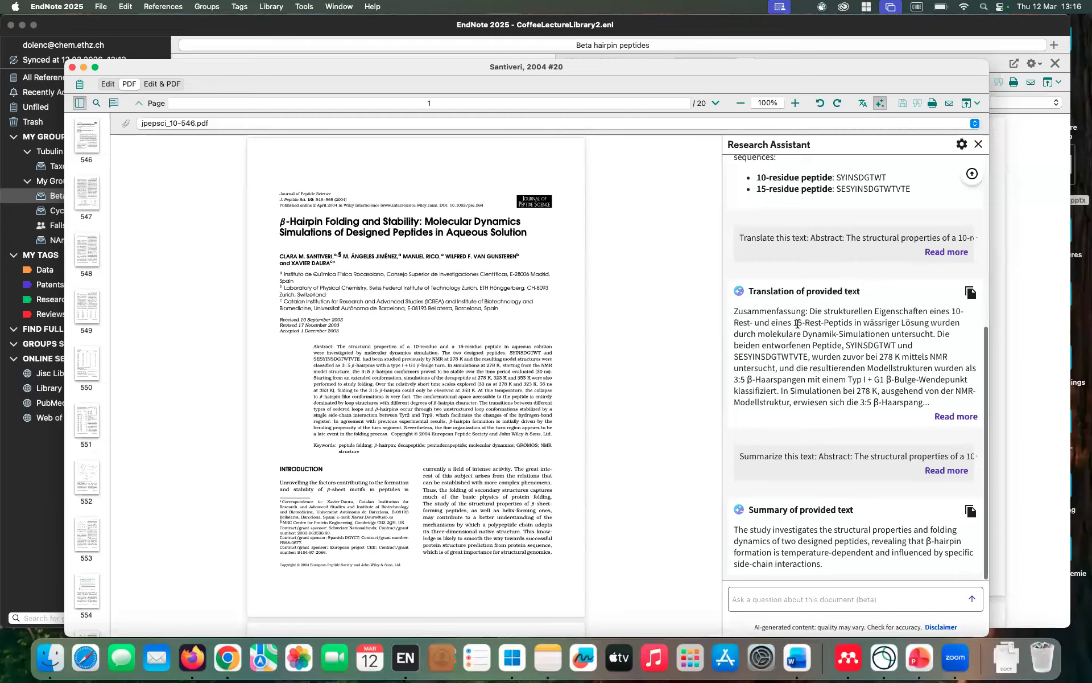
Step: Expand the German translation of the abstract in the Research Assistant and read it in full
drag(735, 312, 956, 422)
click(956, 422)
scroll(918, 392, down, 3)
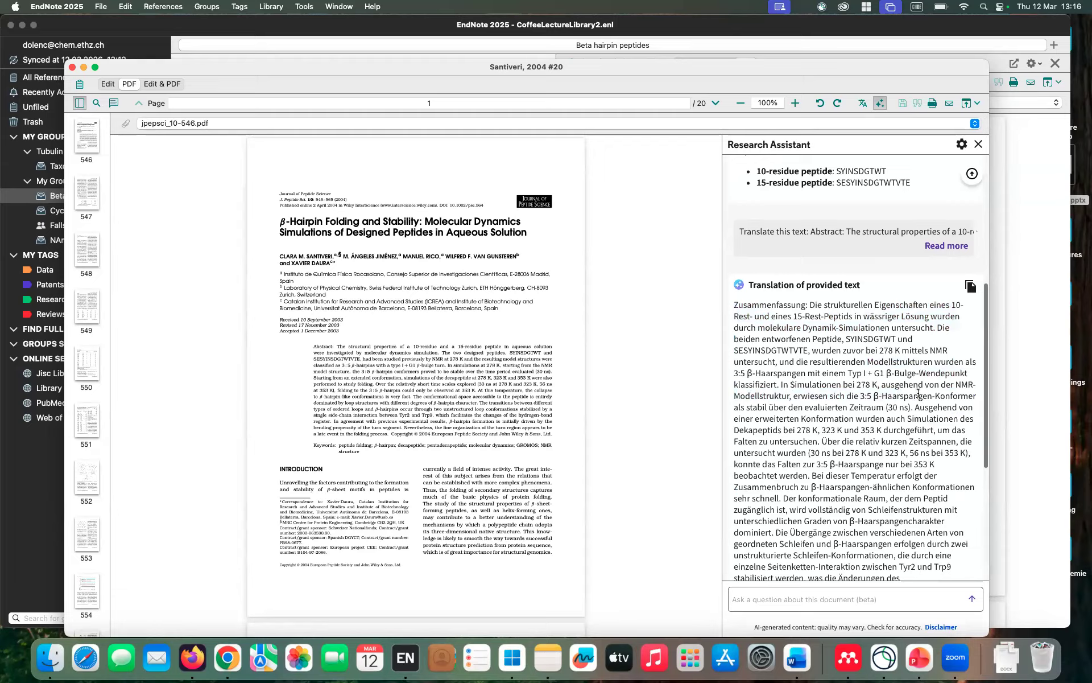
scroll(918, 392, down, 3)
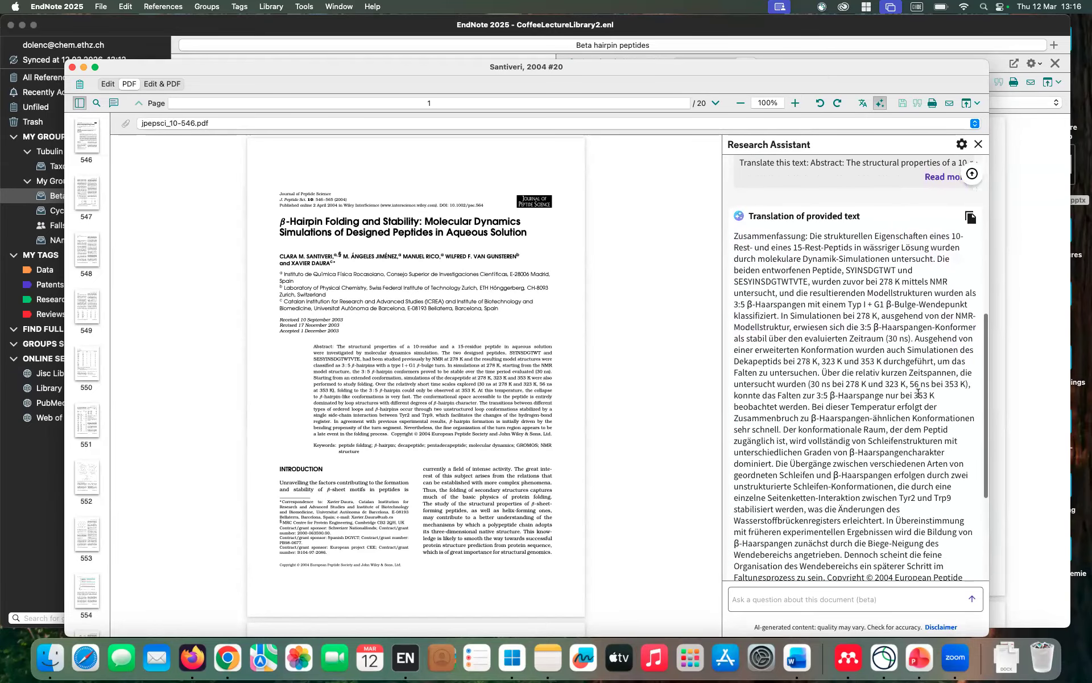
scroll(918, 393, down, 1)
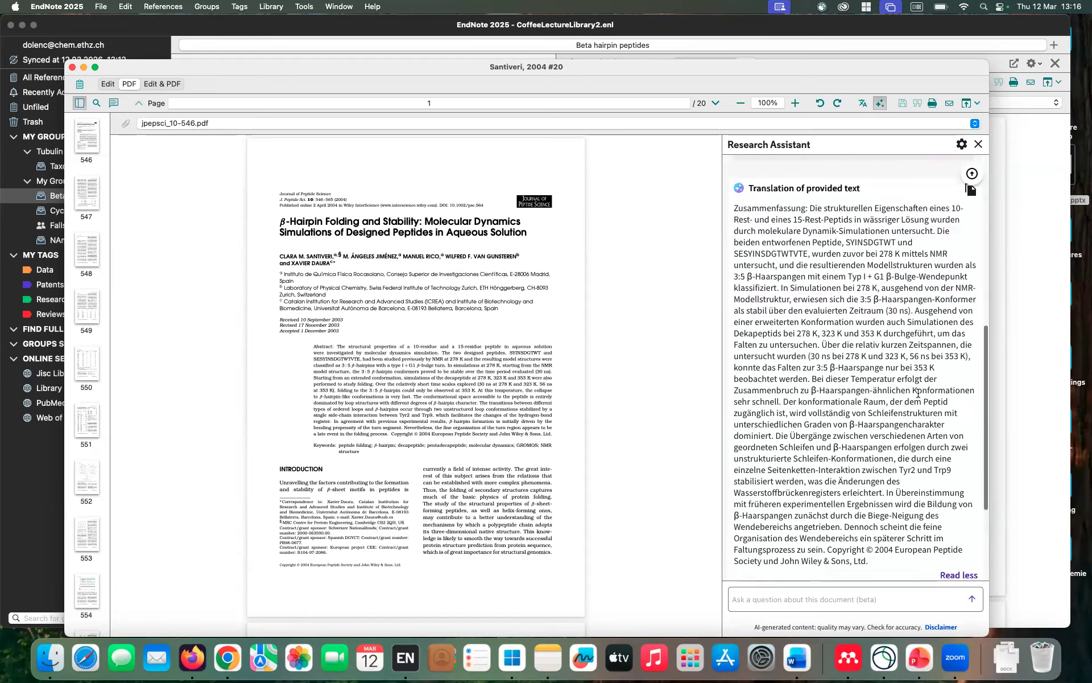
scroll(919, 392, down, 1)
scroll(918, 392, down, 2)
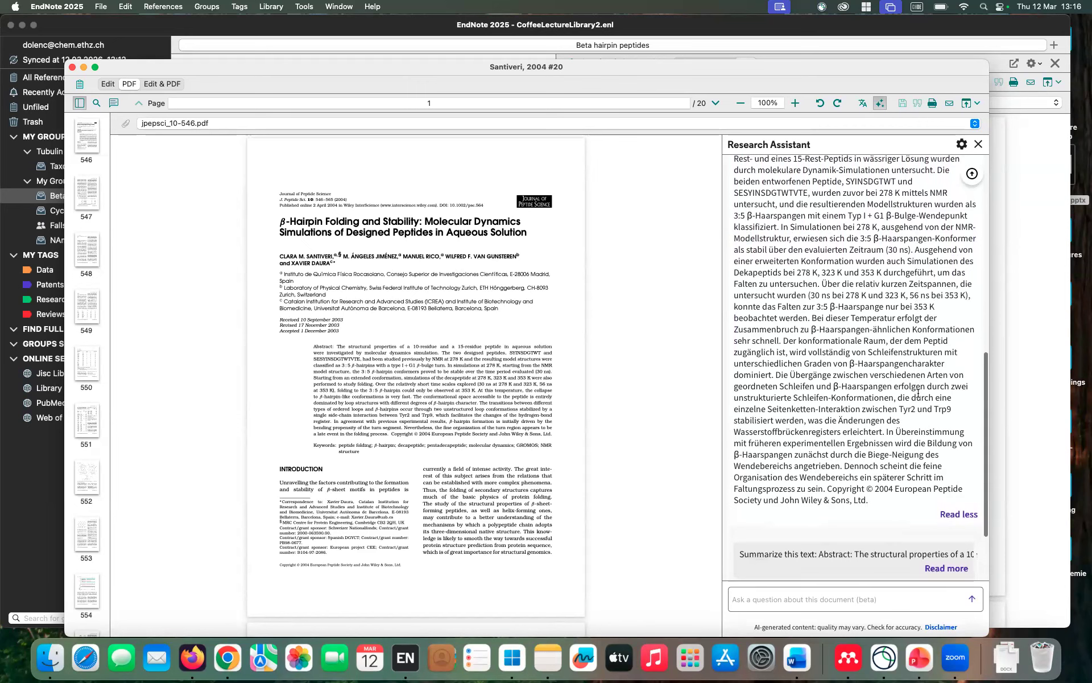
scroll(919, 392, up, 1)
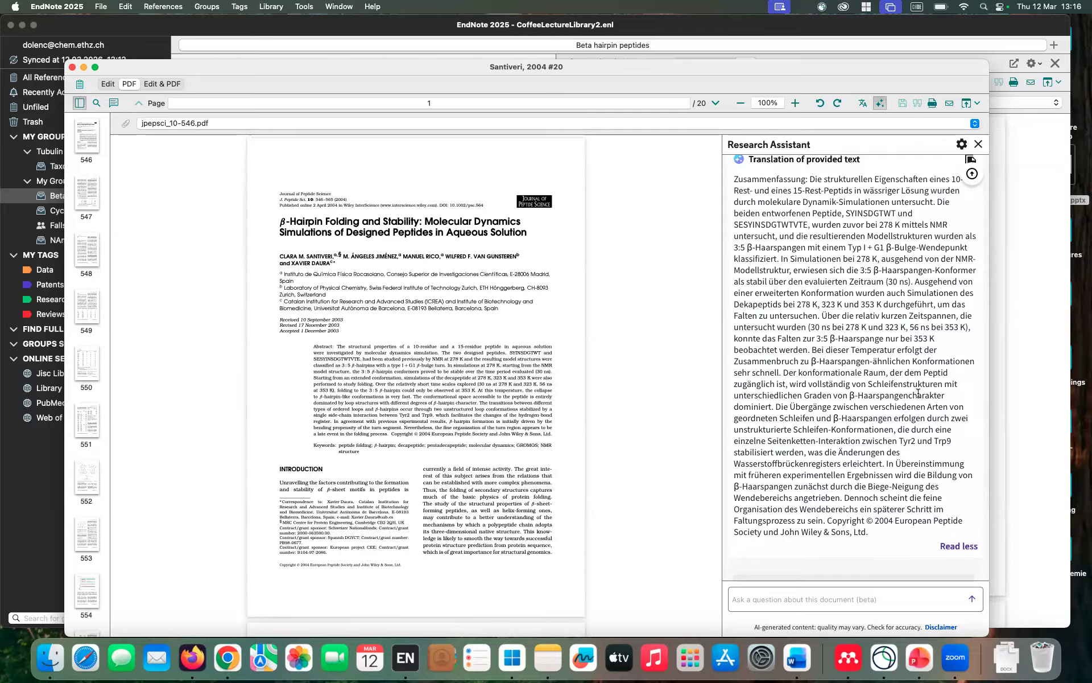
scroll(918, 392, up, 2)
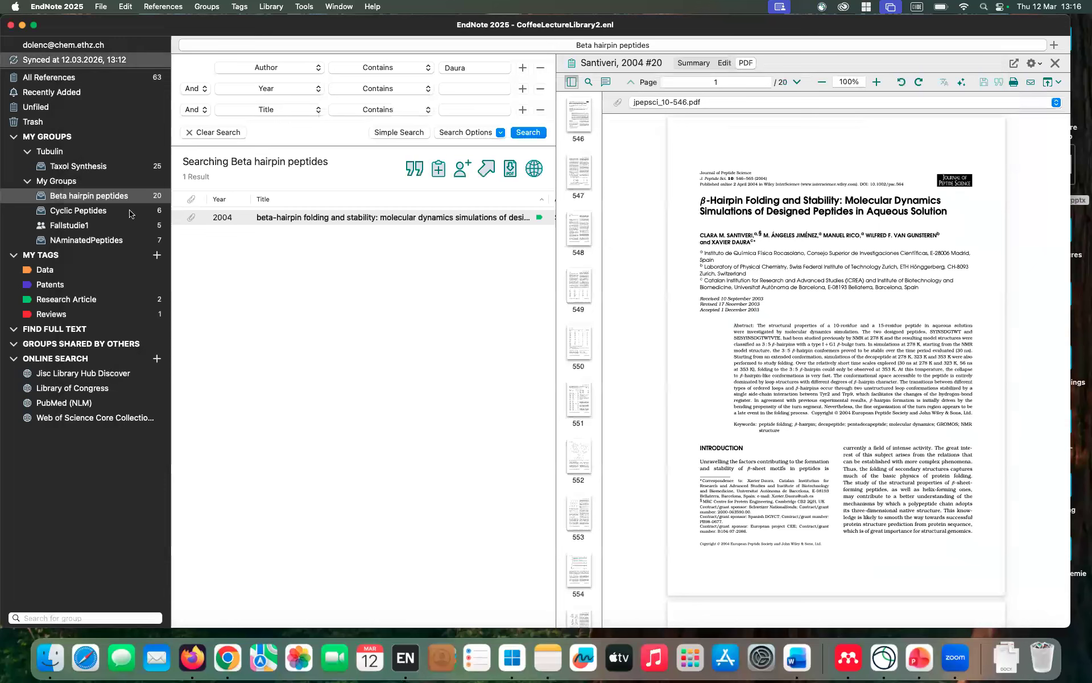
Step: Close the separate PDF window and show the summary of the 2023 amide-to-ester substitution reference in the Cyclic Peptides group
click(72, 67)
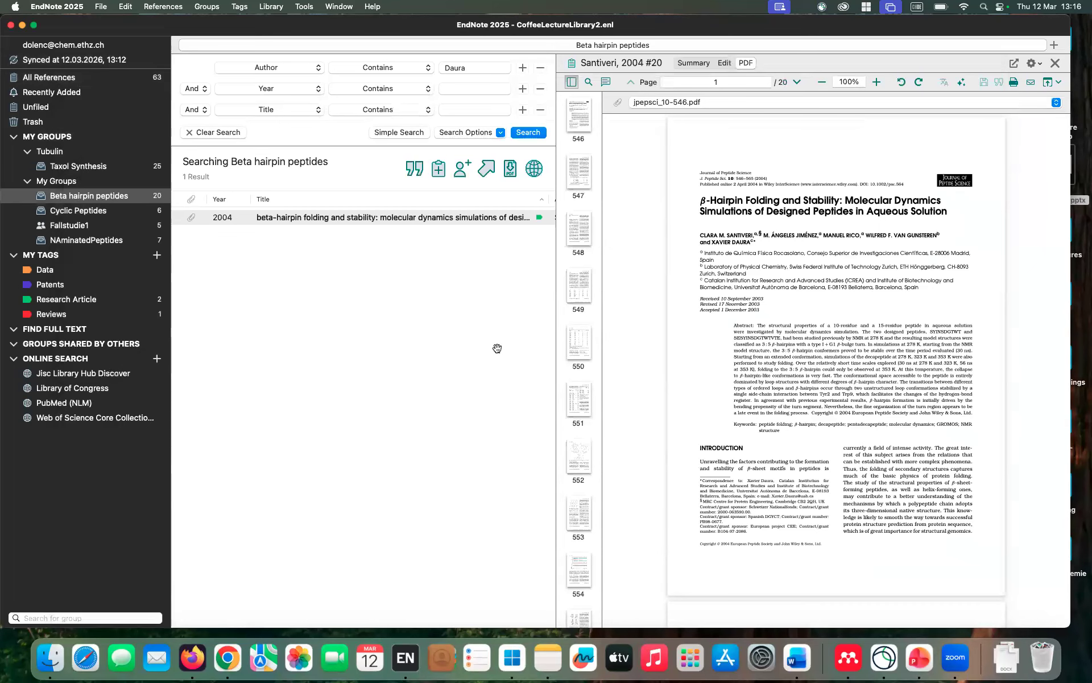
click(1055, 63)
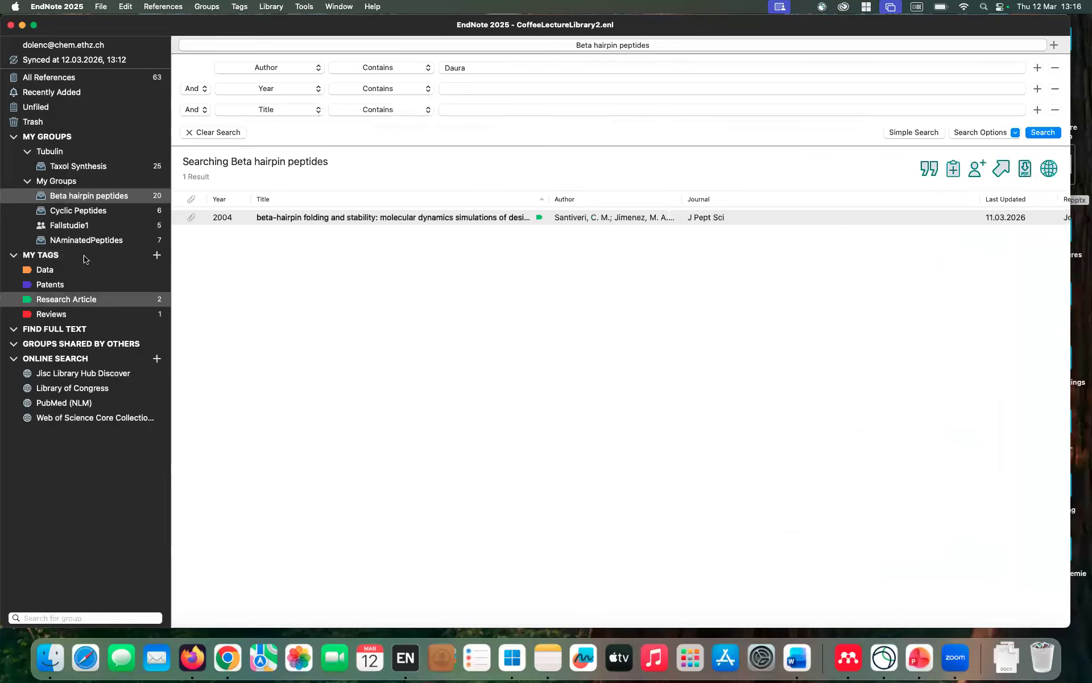
click(98, 212)
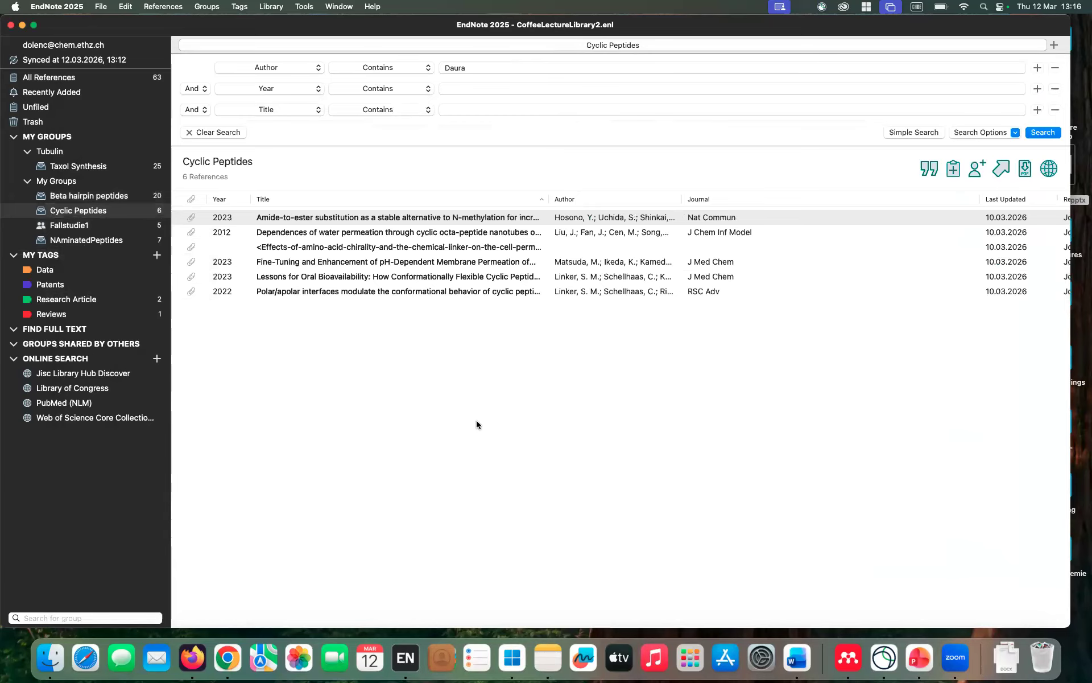
click(521, 218)
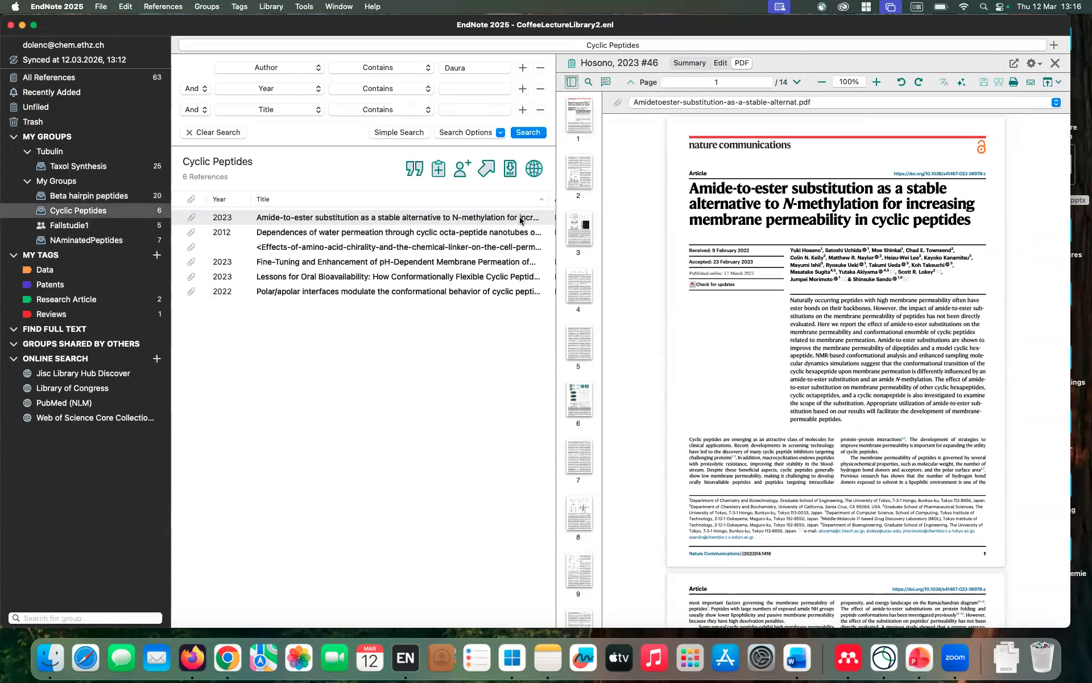
click(692, 63)
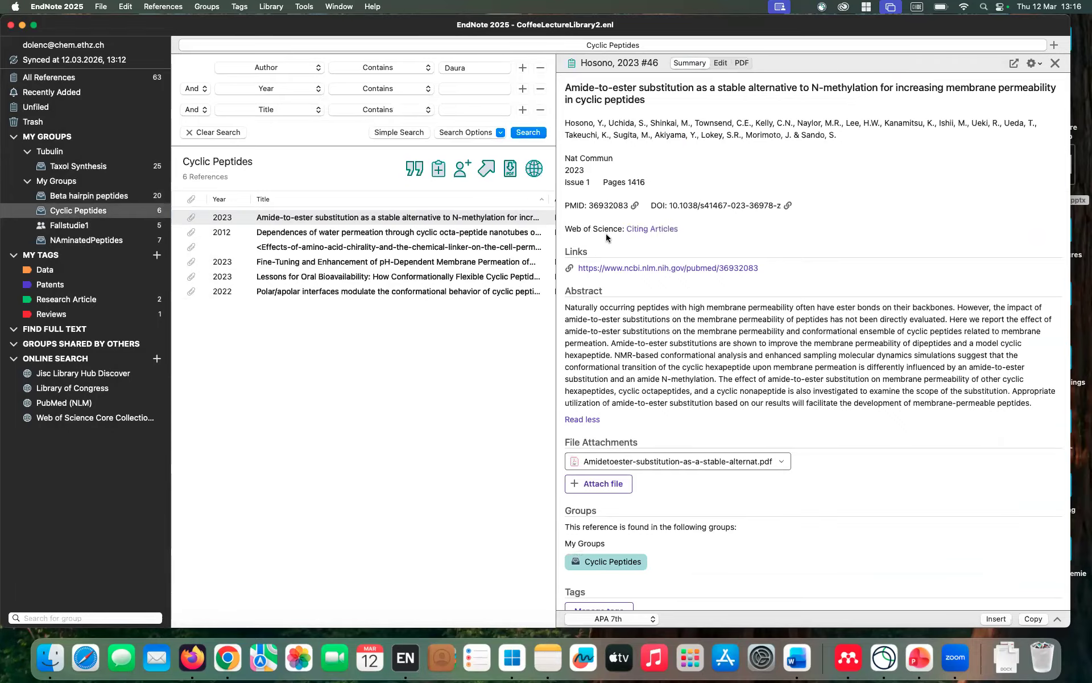
Step: Follow the reference's Citing Articles link to Web of Science, examine the citation report and close the browser window
click(648, 229)
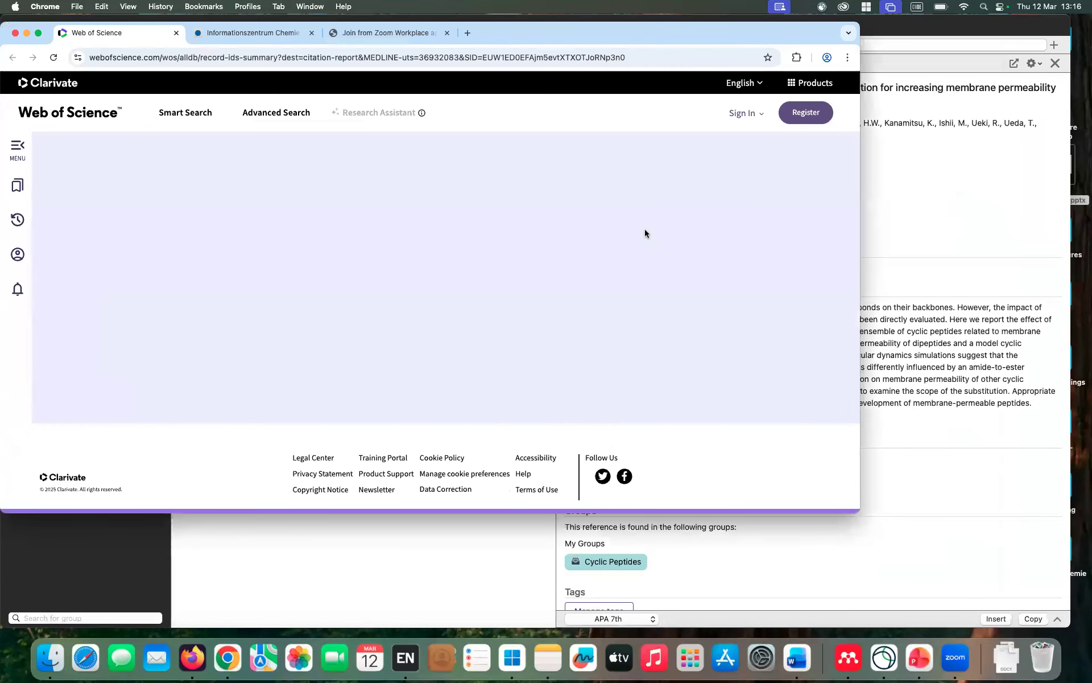
scroll(542, 244, down, 6)
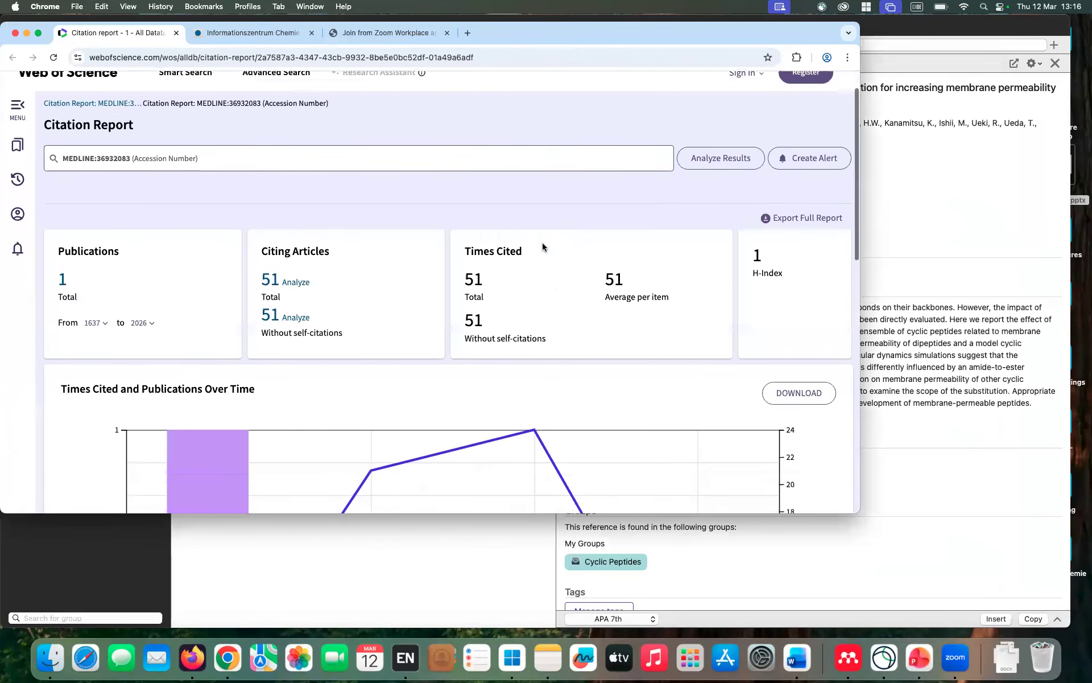
scroll(542, 246, down, 7)
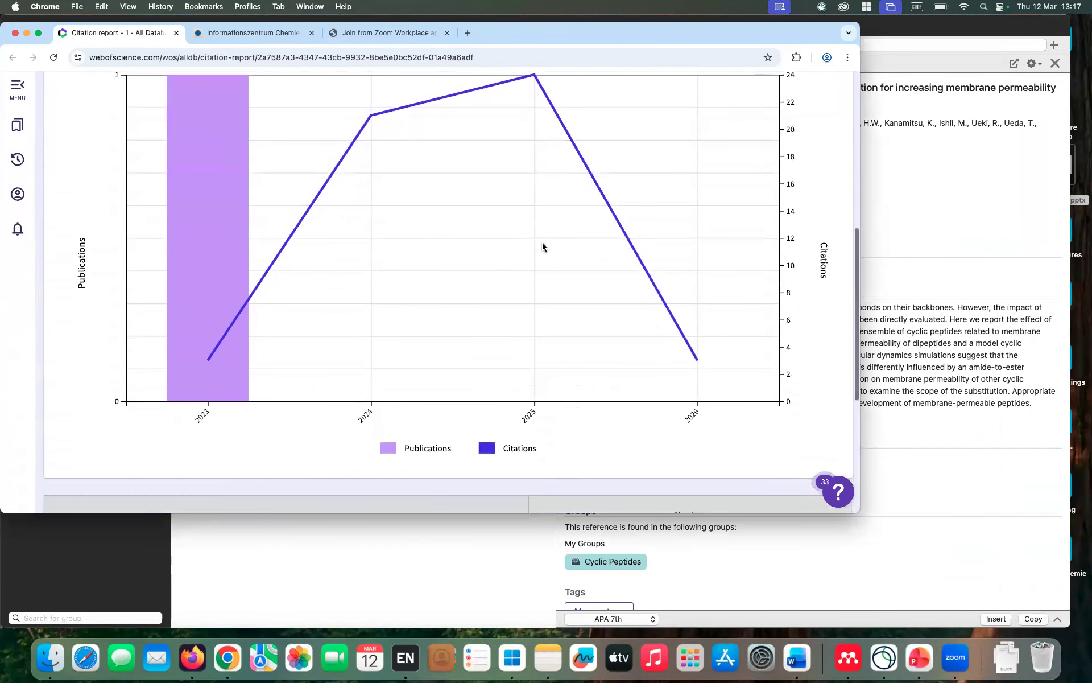
scroll(545, 246, up, 4)
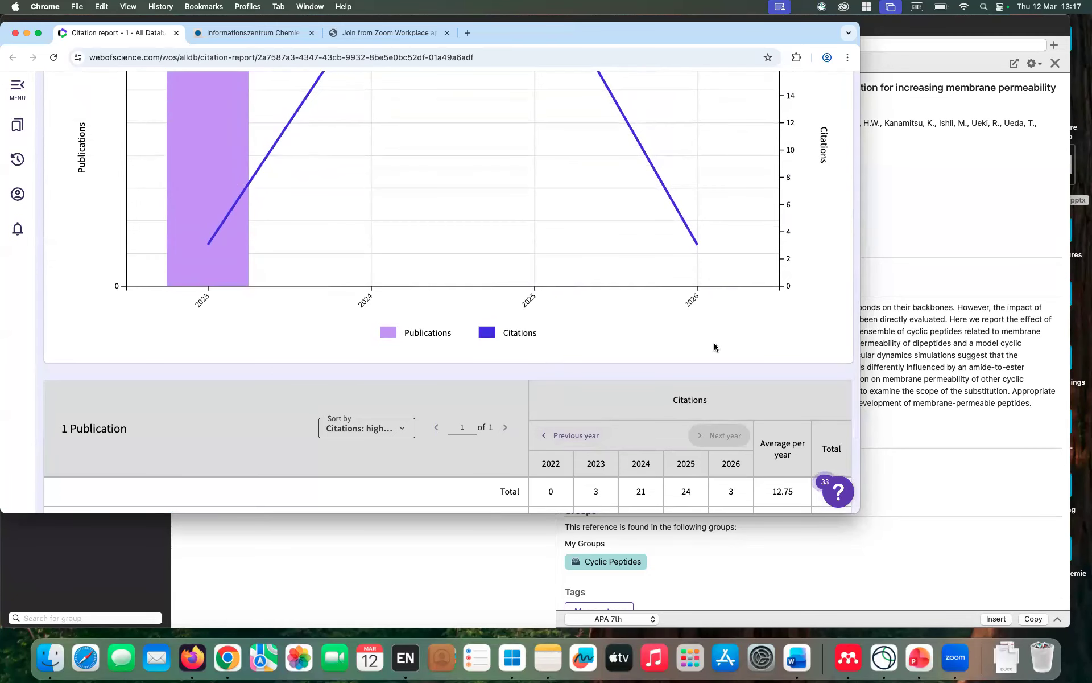
click(16, 33)
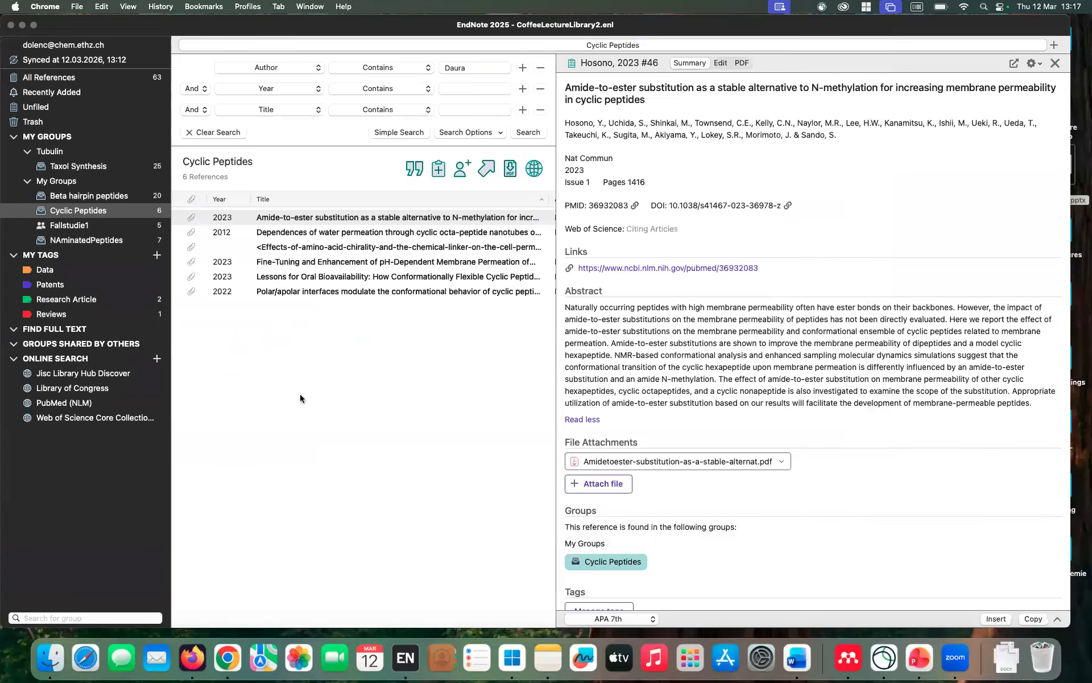
scroll(700, 390, up, 1)
Step: Select the Web of Science Core Collection for online searching and replace the author term with another author's surname
click(57, 426)
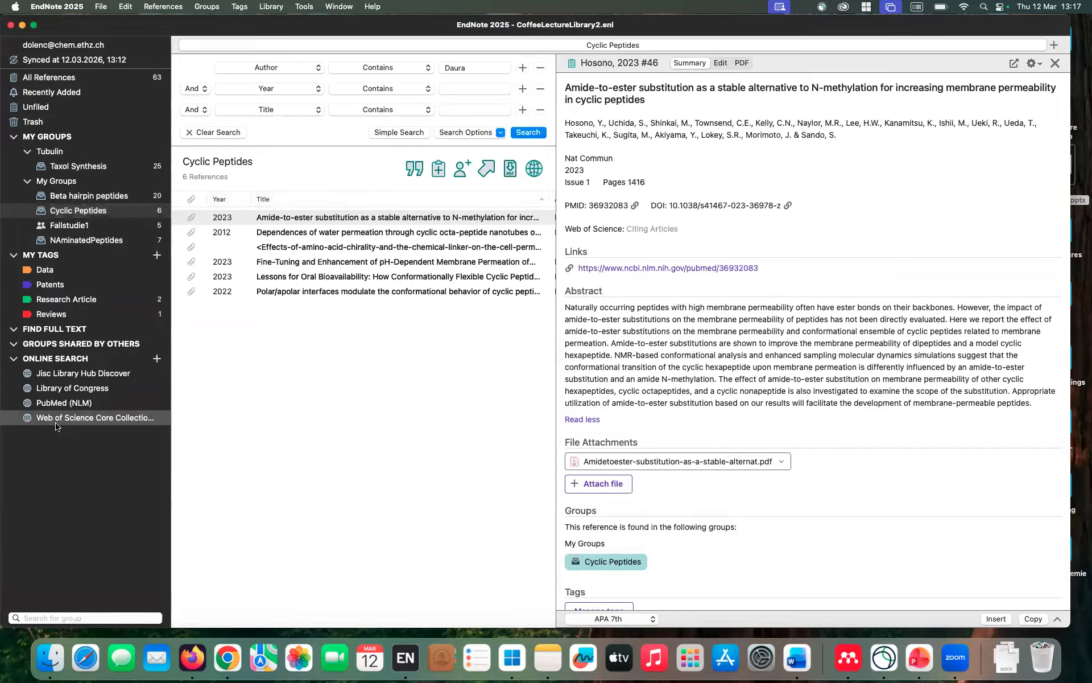
click(55, 421)
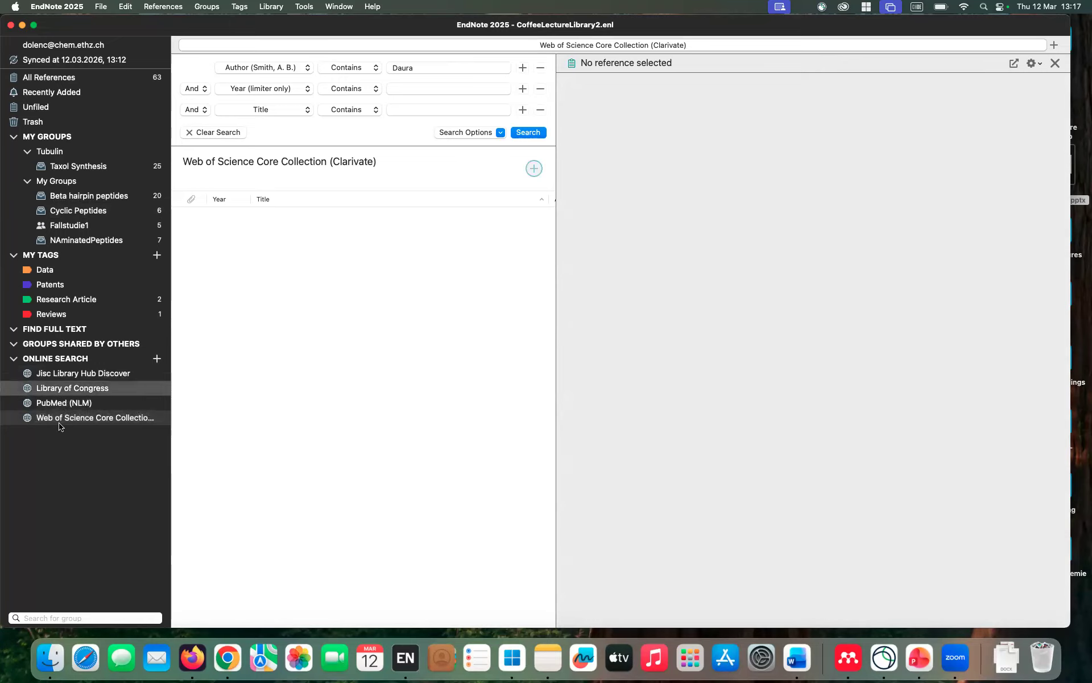
click(455, 69)
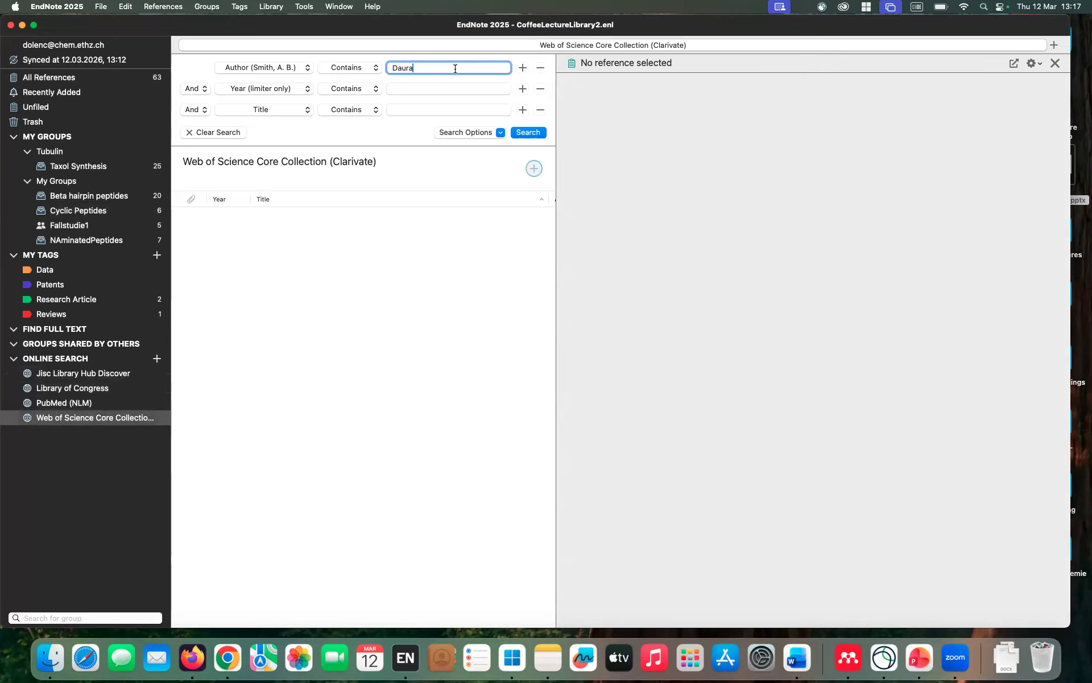
key(BackSpace)
key(BackSpace)
key(BackSpace)
key(BackSpace)
key(BackSpace)
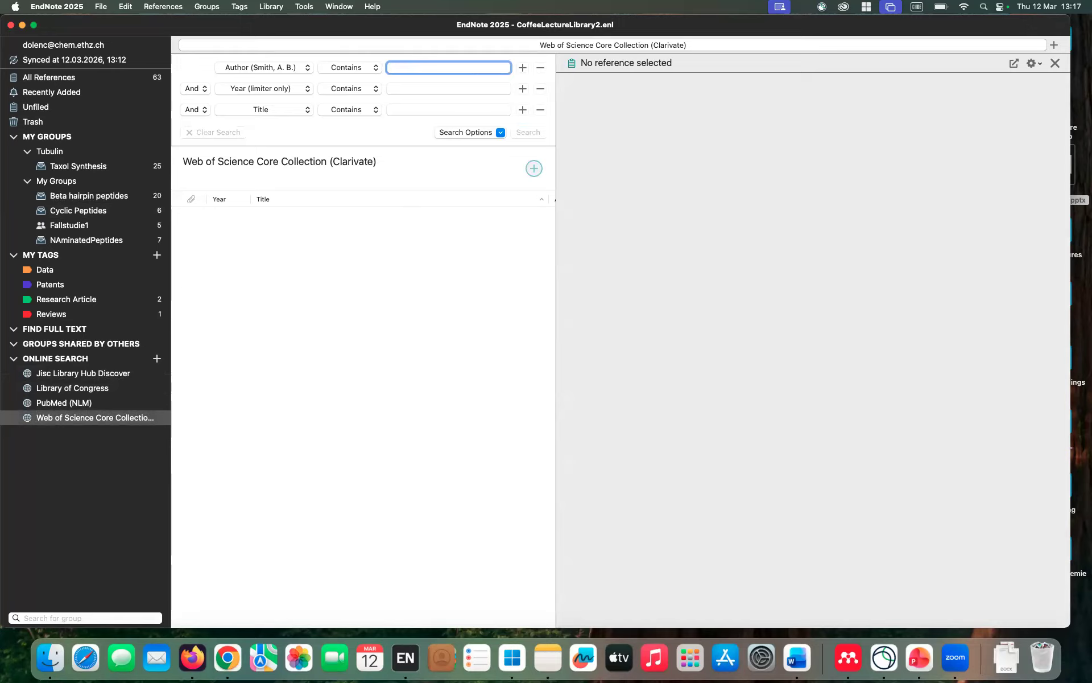
text(Lang)
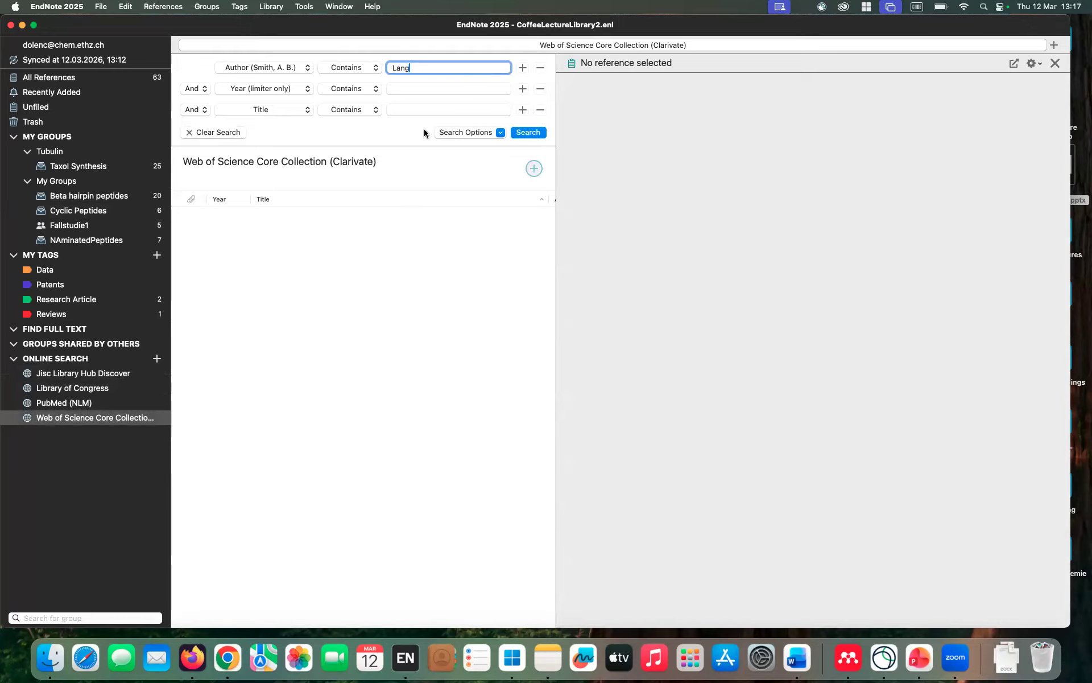
Step: Add ABD transport as the title term and run the online search
click(423, 112)
text(ABD transpo)
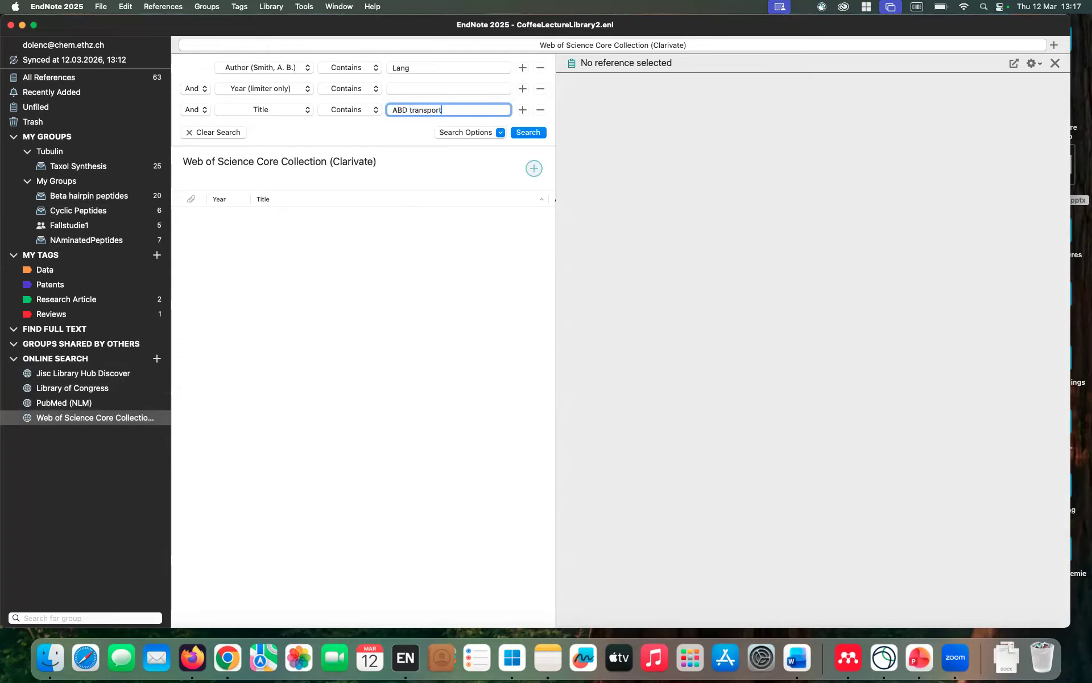
text(rt)
key(Return)
click(526, 229)
Step: Correct the title term to ABC transport and rerun the online search
click(408, 112)
key(BackSpace)
text(C)
key(Return)
click(553, 230)
Step: Clear the title term from the Web of Science search form
key(BackSpace)
key(BackSpace)
key(BackSpace)
key(BackSpace)
key(BackSpace)
key(BackSpace)
key(BackSpace)
key(BackSpace)
key(BackSpace)
key(BackSpace)
key(BackSpace)
key(BackSpace)
key(BackSpace)
Step: Browse the list of available online search connections and close it without choosing one
click(157, 358)
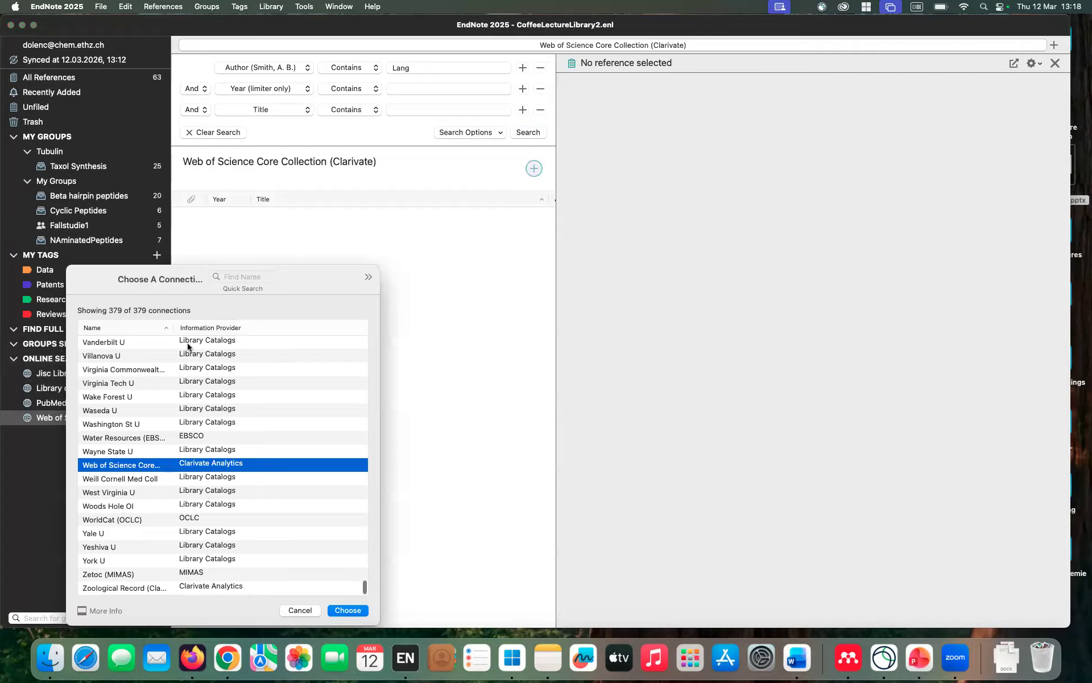
scroll(208, 490, up, 6)
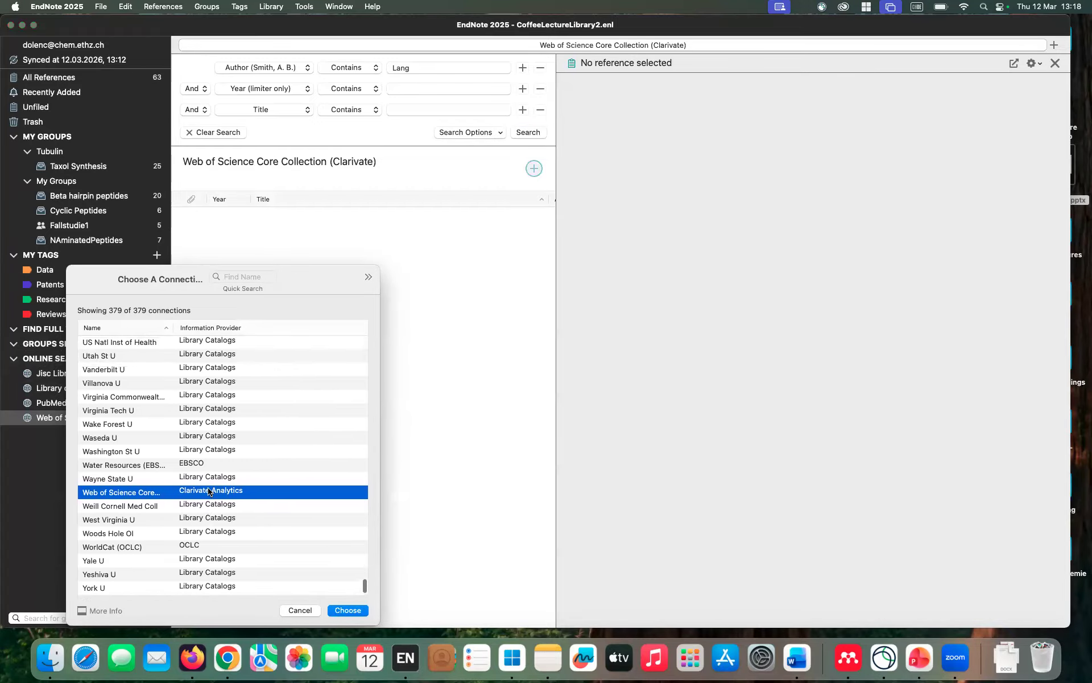
scroll(209, 490, up, 15)
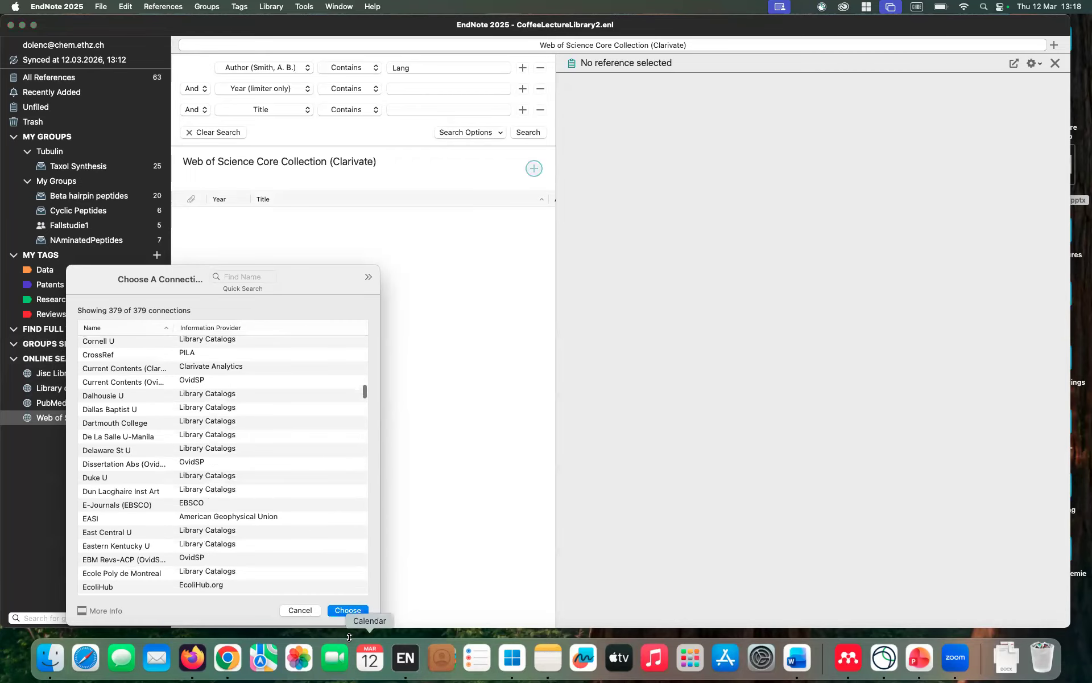
click(300, 610)
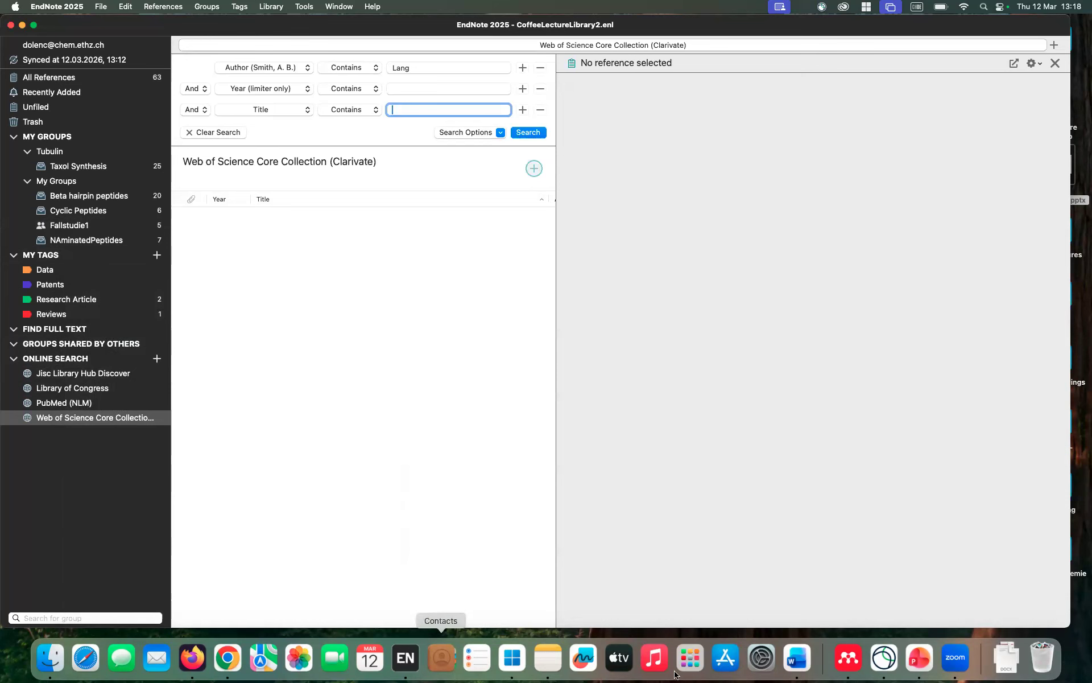
Step: Switch to Microsoft Word, create a blank document, enlarge its view to 213% and write "I am talkinjg too much."
click(797, 667)
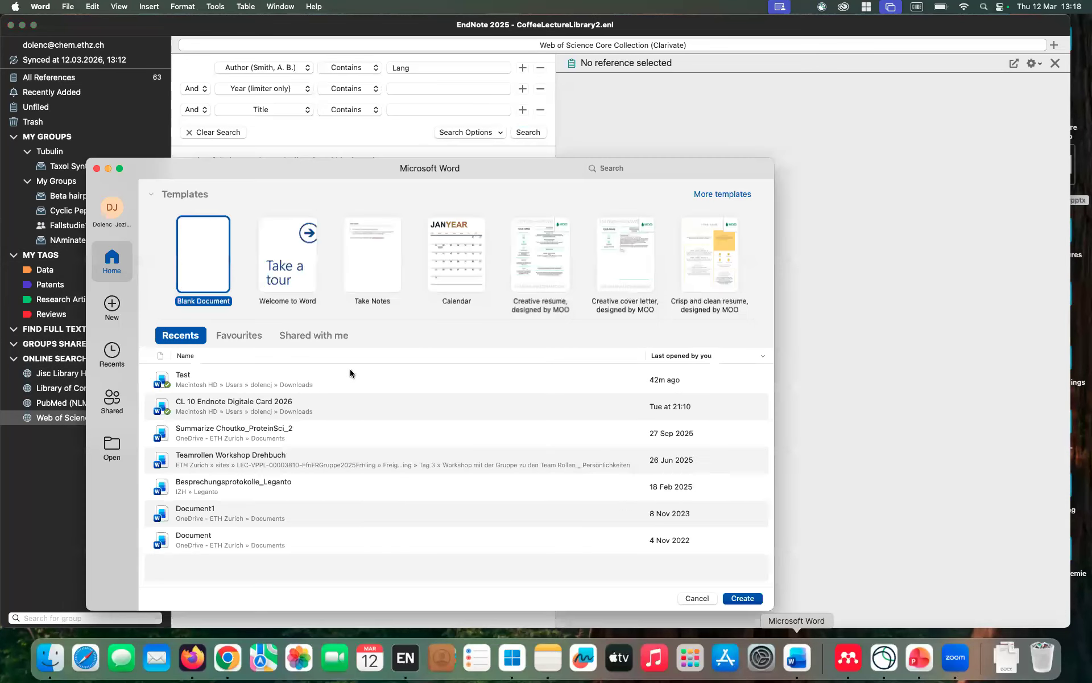
click(742, 598)
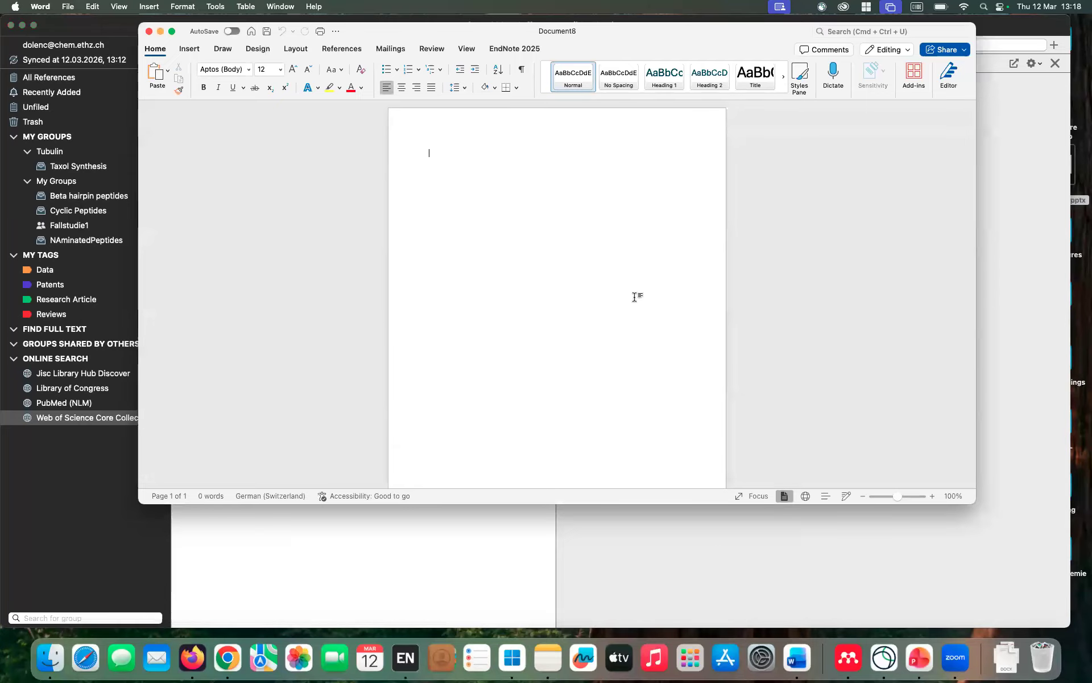
text(I am)
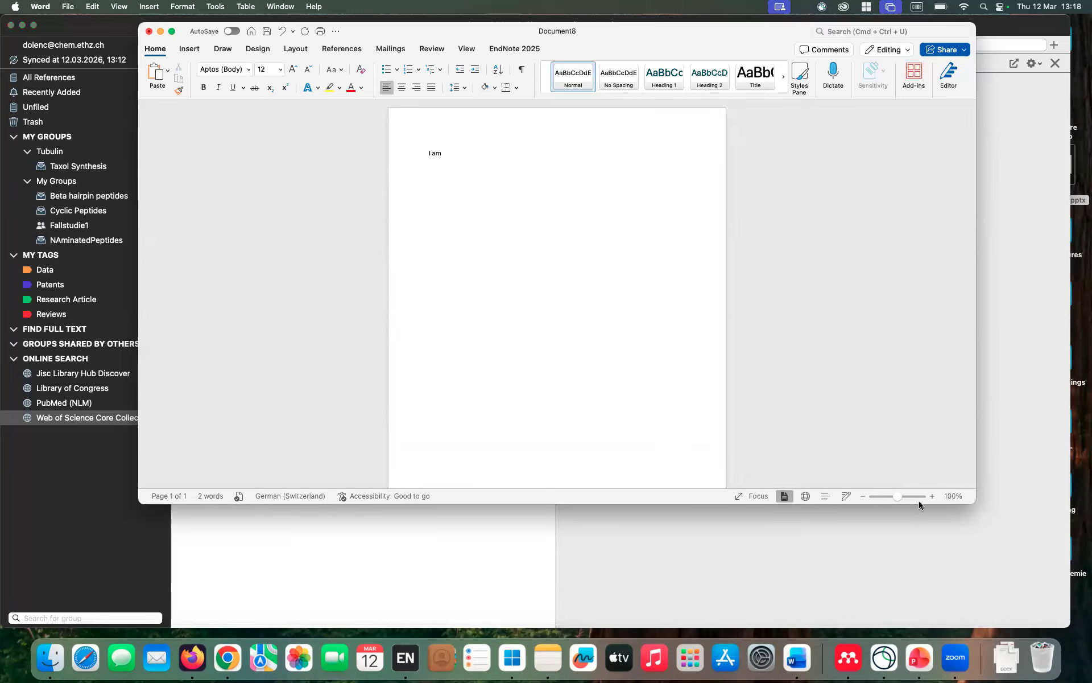
drag(903, 497, 907, 499)
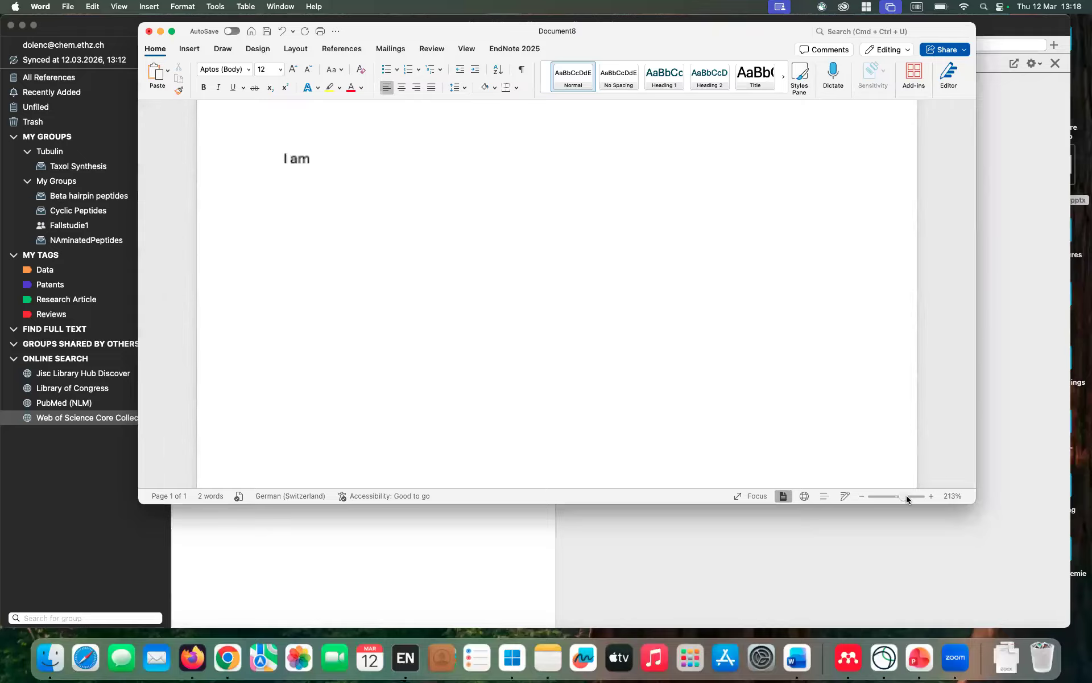
text(talkinjg too mucgh)
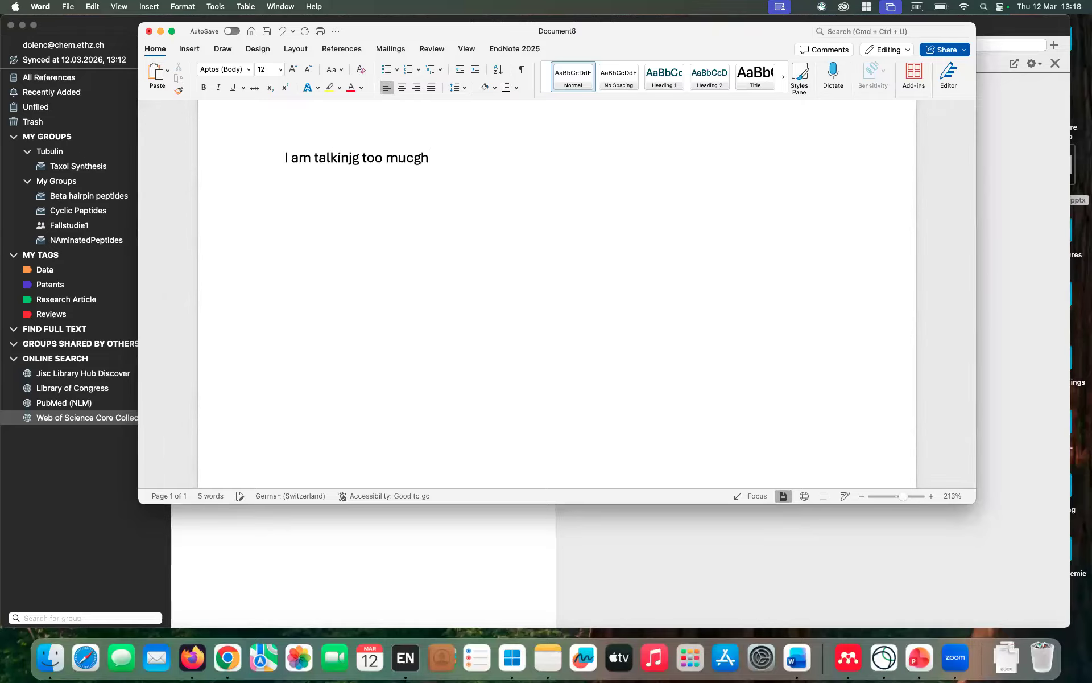
key(BackSpace)
key(BackSpace)
key(BackSpace)
text(ch.)
Step: Cite the 2004 beta-hairpin folding and 2017 peptide hydrogels references from EndNote's Beta hairpin peptides group at the end of the Word sentence
click(510, 50)
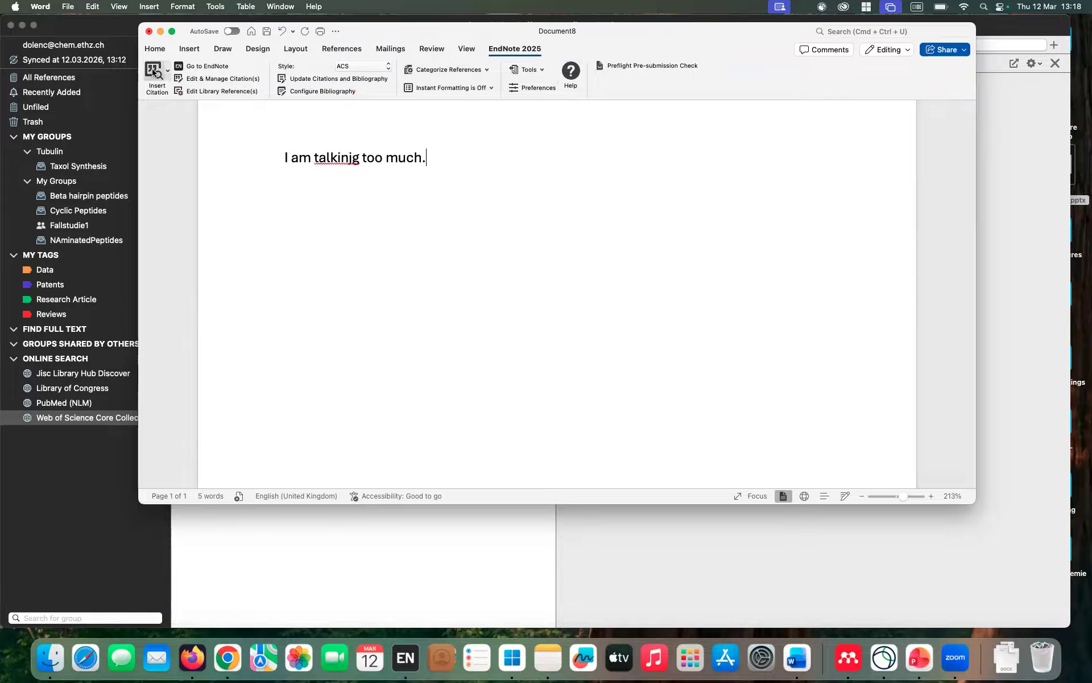
click(191, 68)
click(67, 197)
click(349, 265)
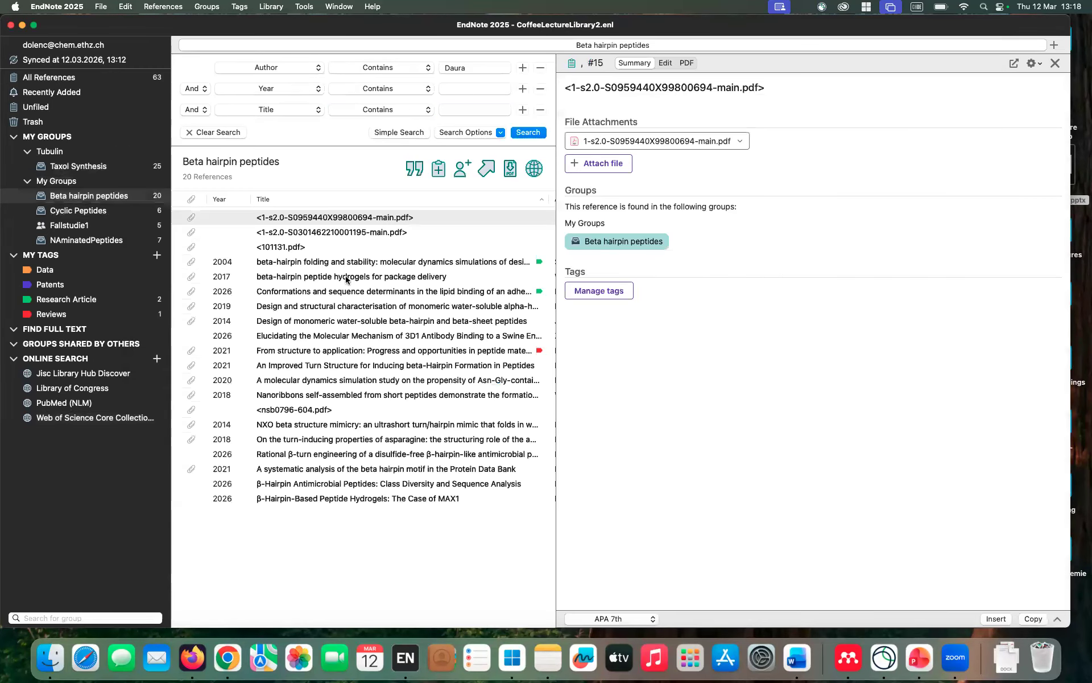
shift+click(405, 277)
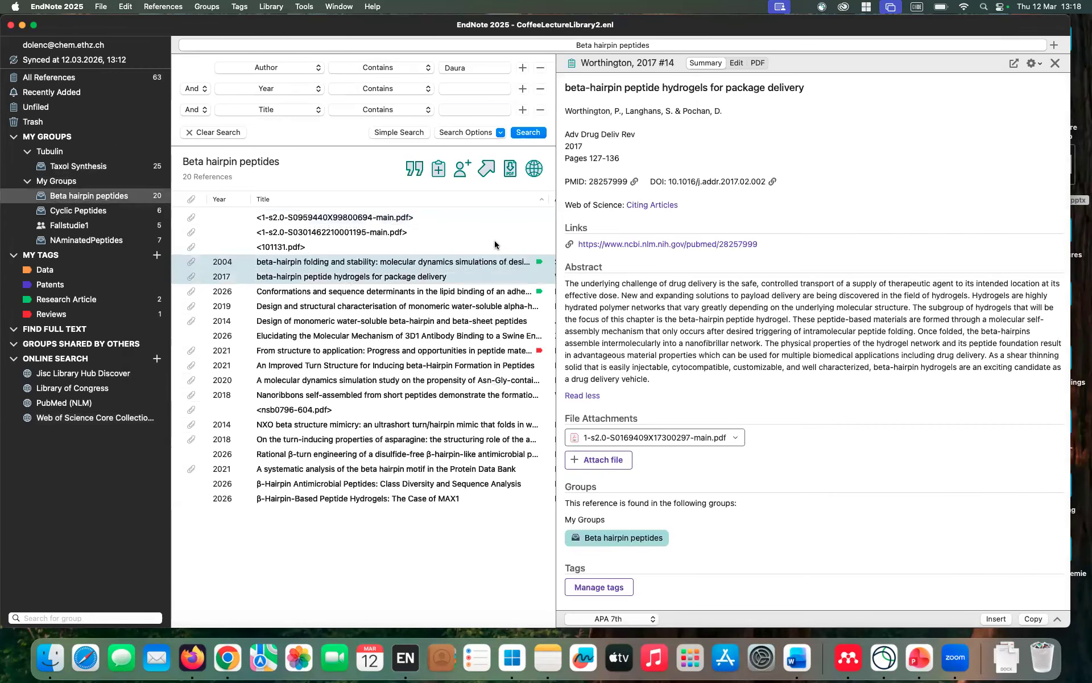
click(413, 169)
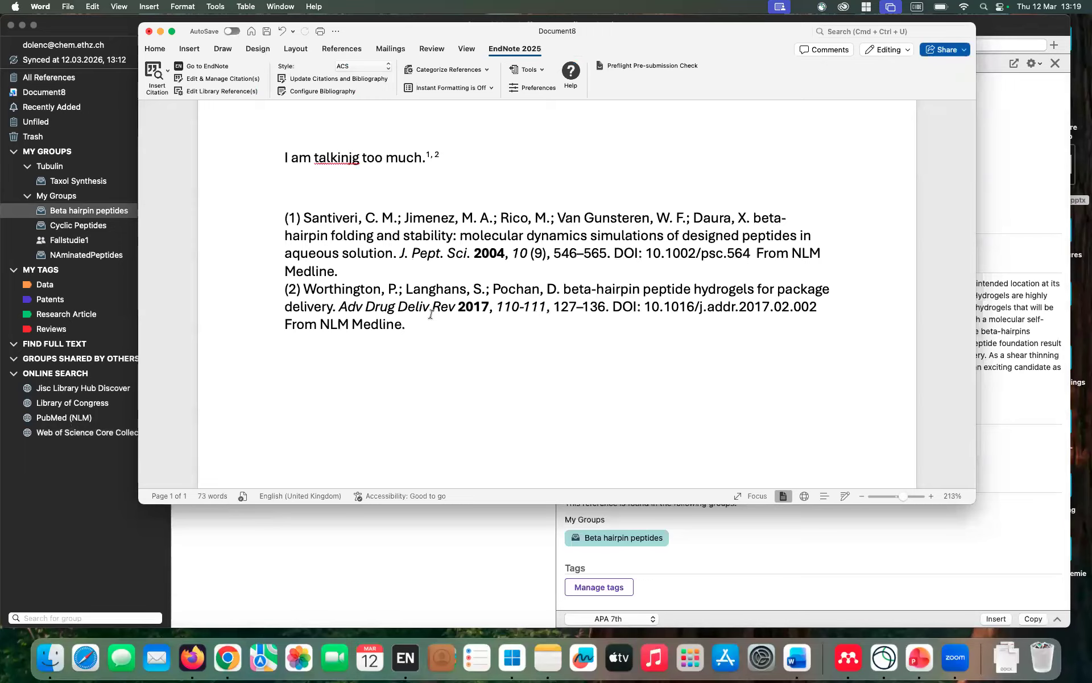
Step: Reformat the citations and bibliography in the Author-Date style, followed by the Numbered style
click(364, 67)
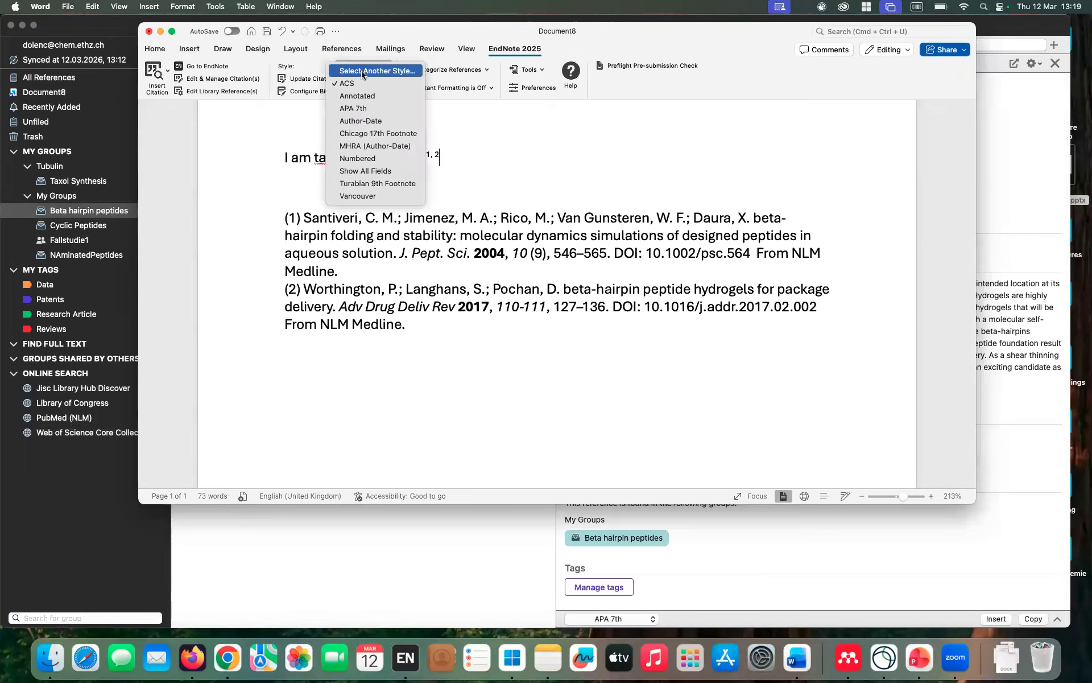
click(357, 122)
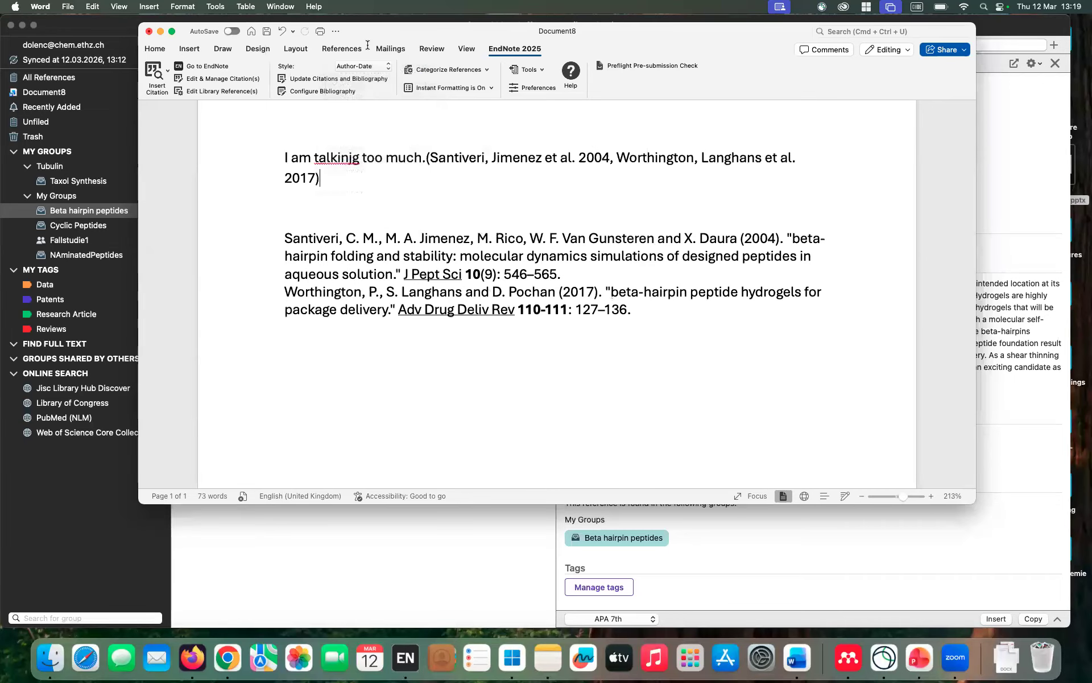
click(358, 70)
click(364, 105)
click(368, 68)
scroll(366, 74, up, 3)
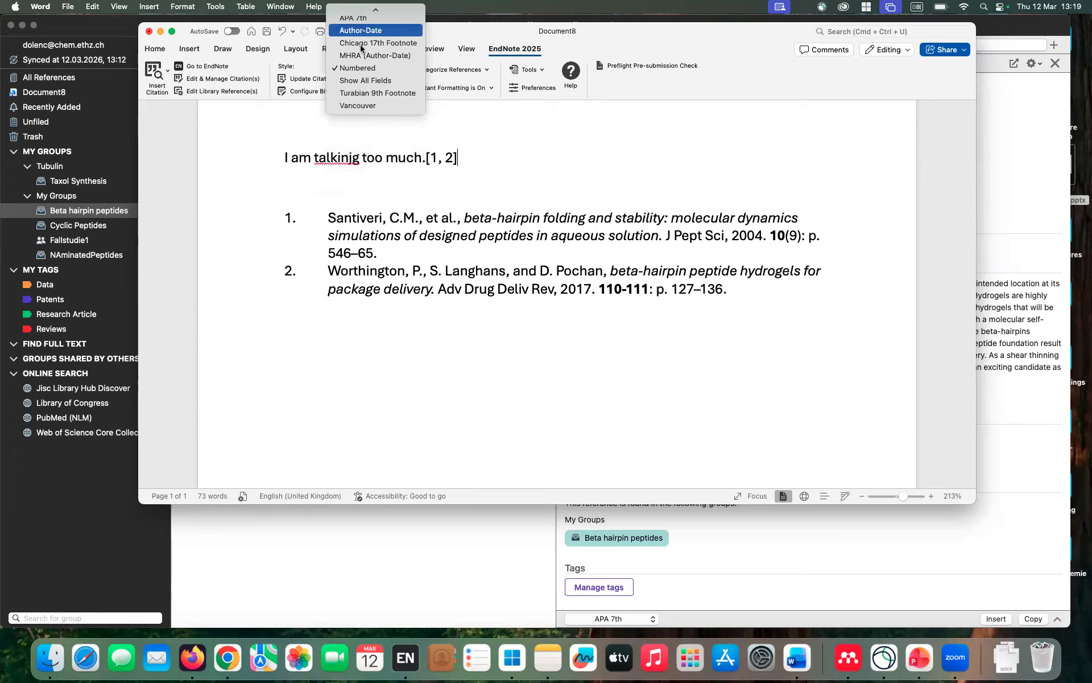
click(369, 418)
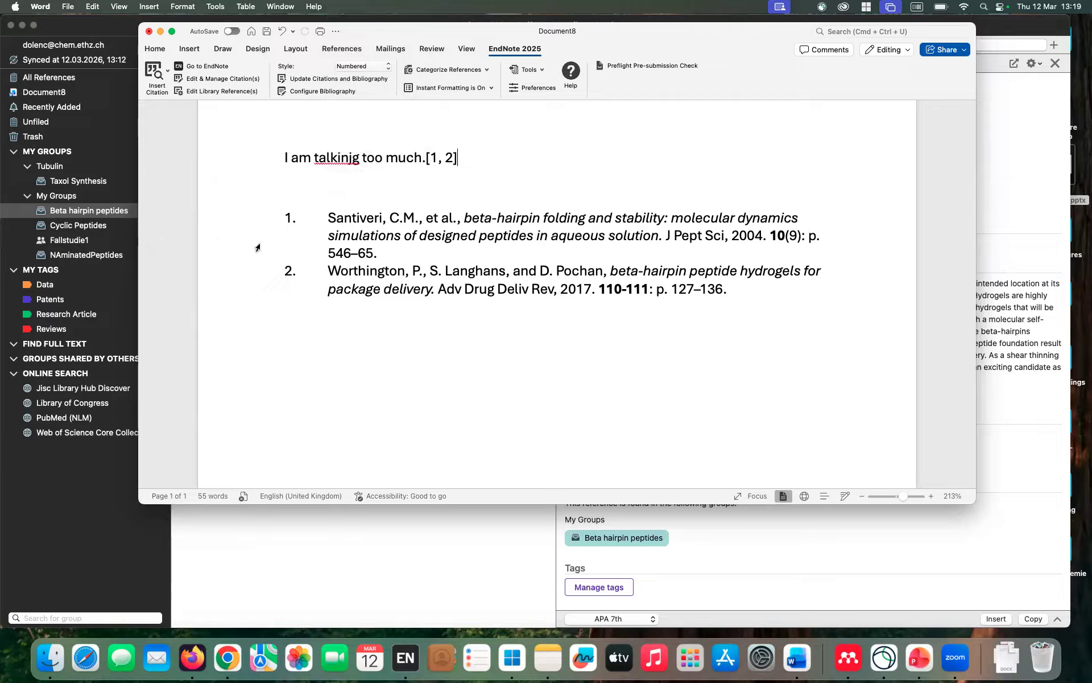
Step: Insert the first five references from the existing author search in Find & Insert My References and review the extended bibliography
click(152, 66)
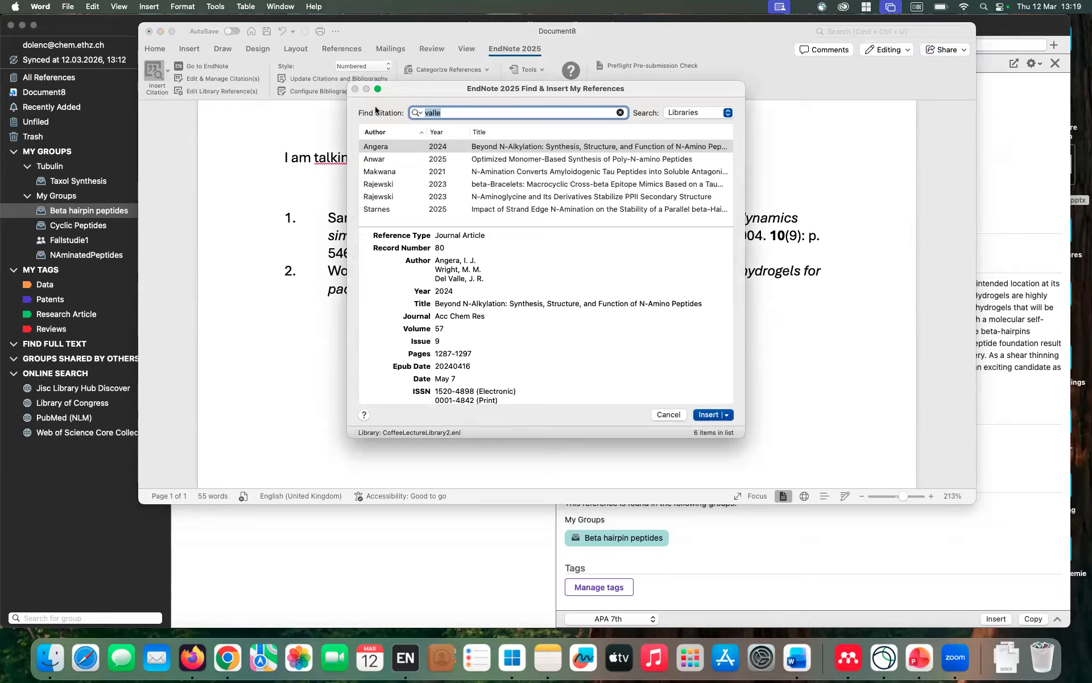
click(458, 112)
click(478, 147)
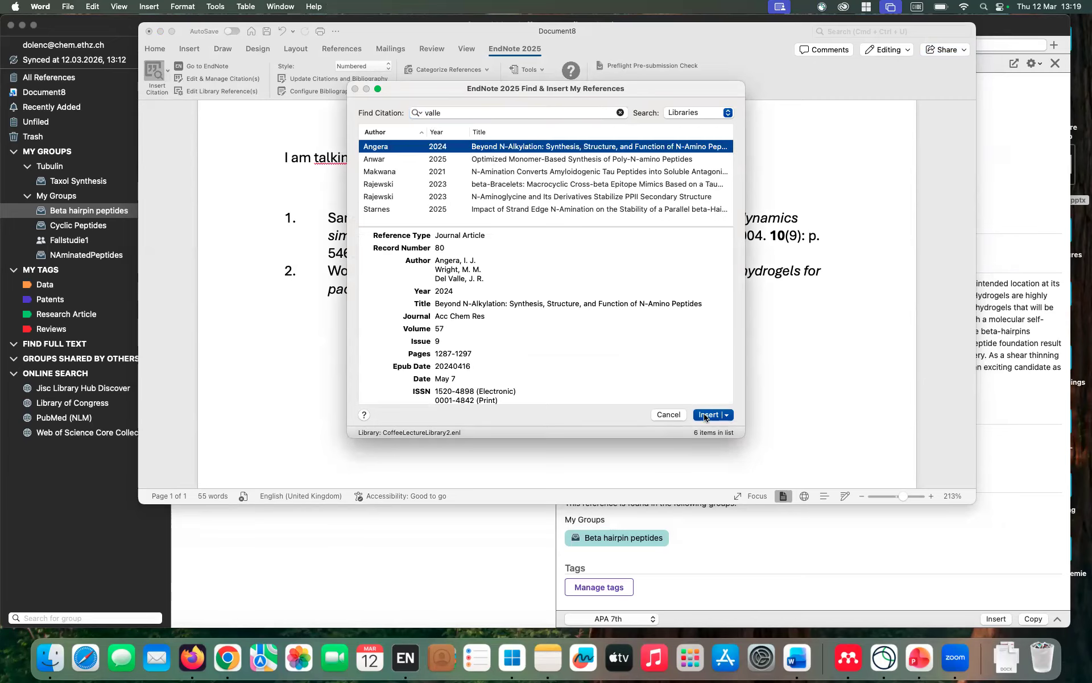
shift+click(602, 196)
click(709, 416)
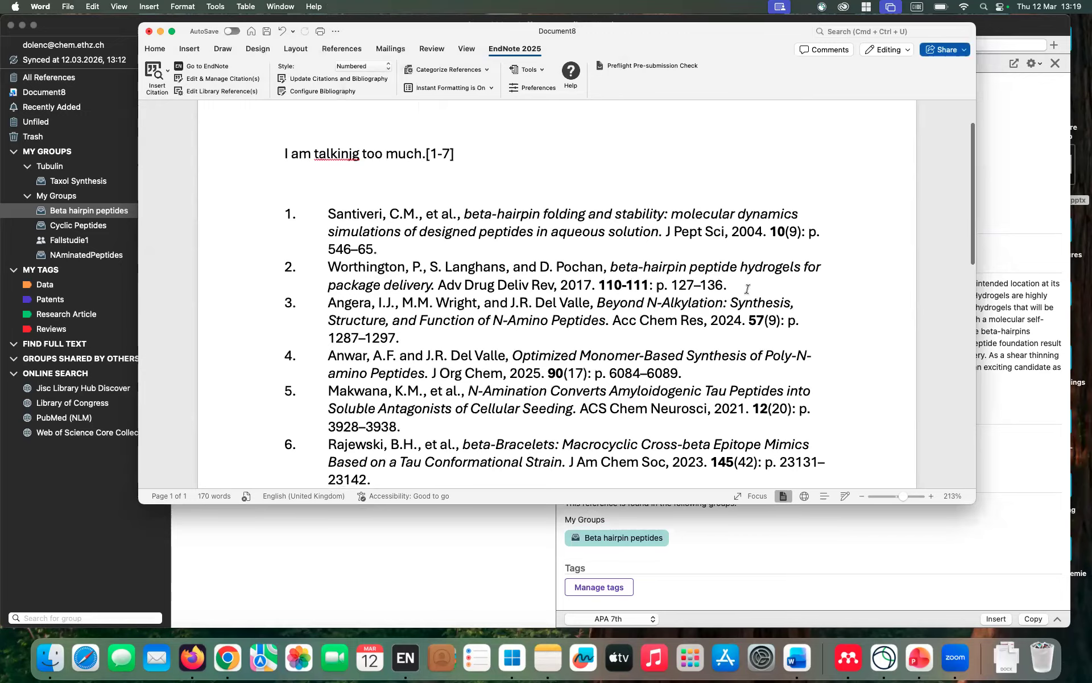
scroll(747, 288, down, 4)
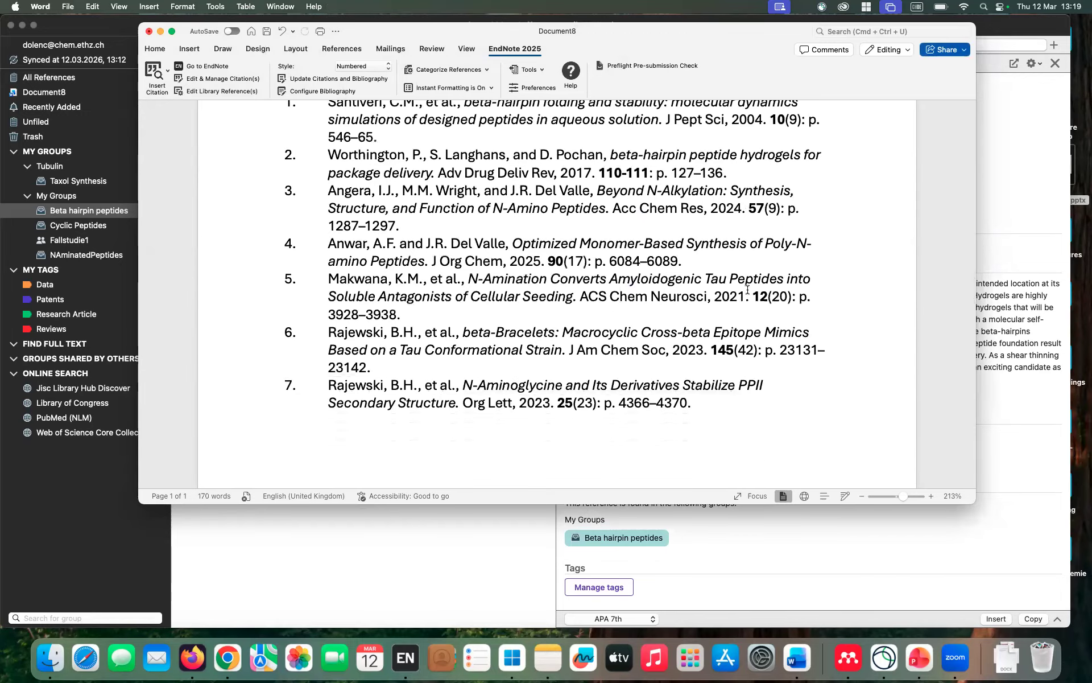
scroll(747, 288, up, 3)
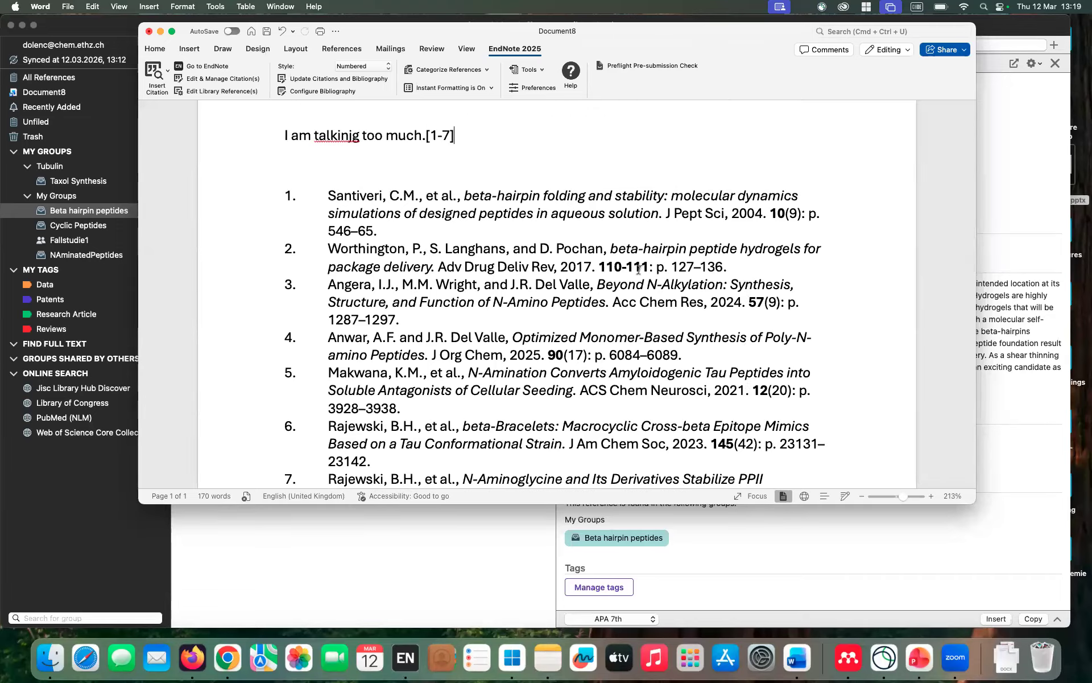
Step: Open the [1-7] citation group in Edit & Manage Citations and move the 2021 citation #81 up to third place
click(441, 129)
right_click(439, 136)
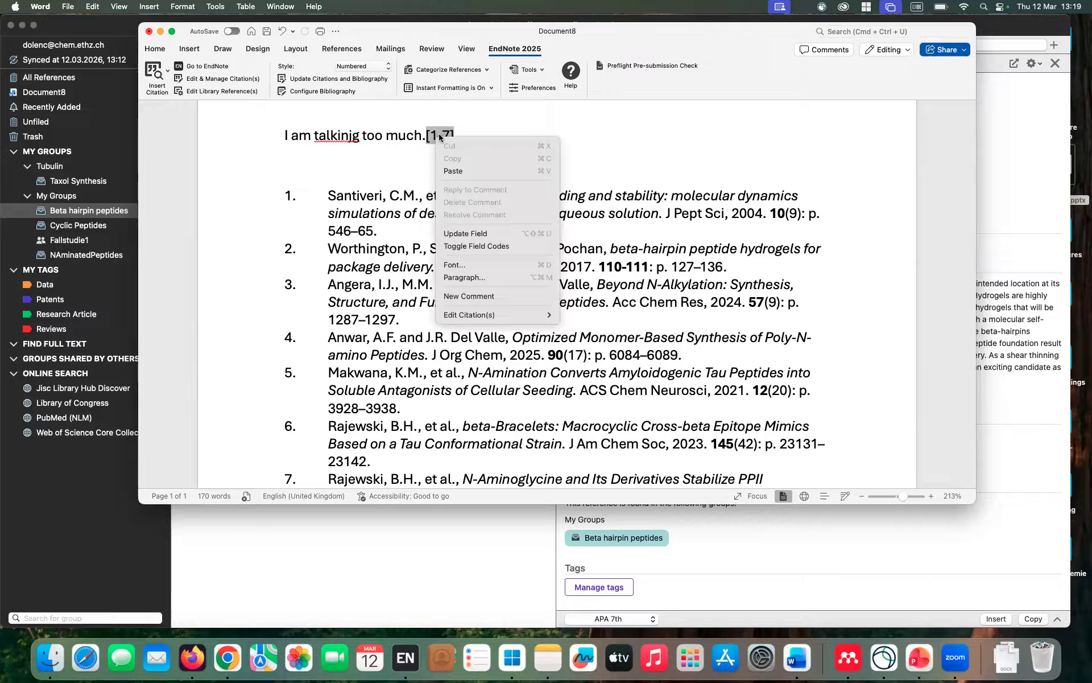
mouse_move(467, 317)
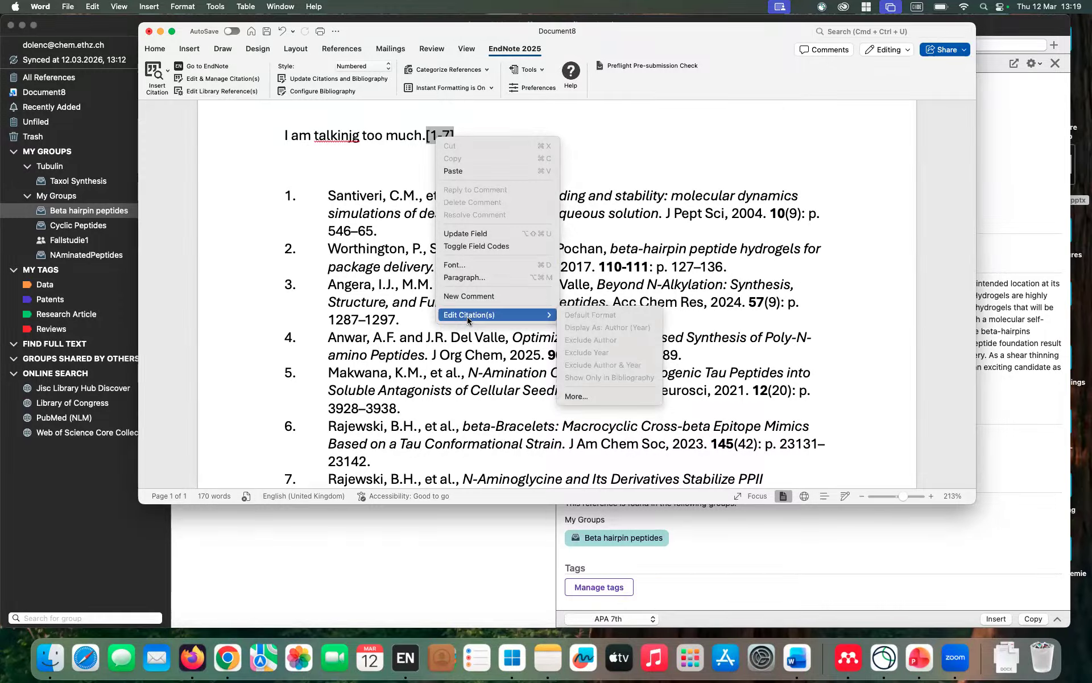
click(606, 398)
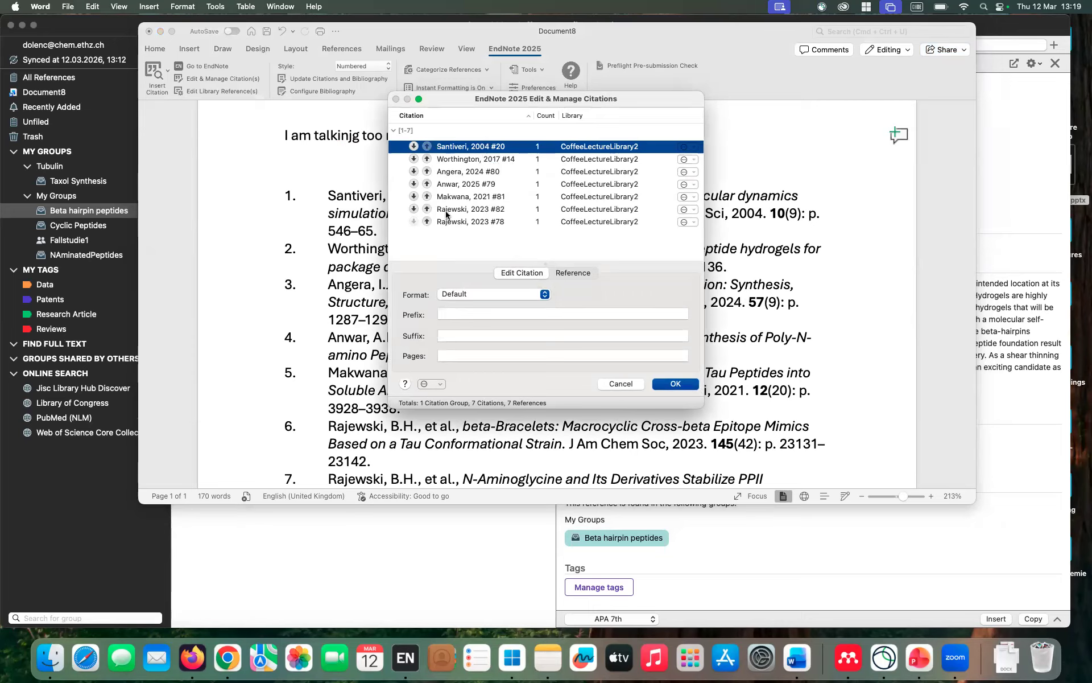
click(427, 222)
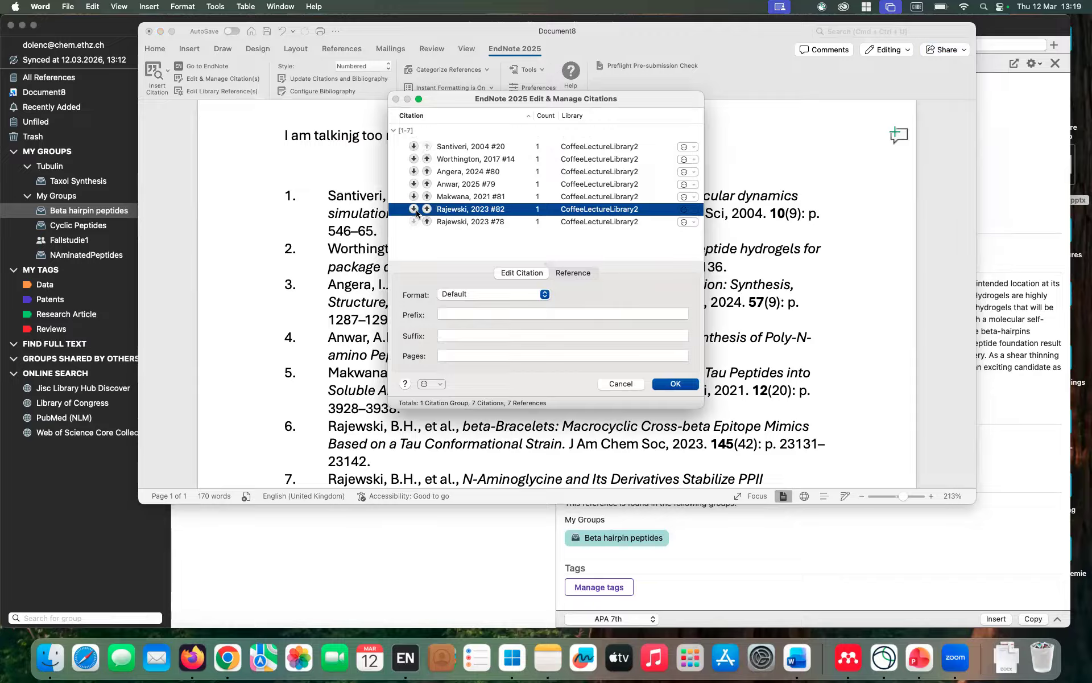
click(427, 222)
click(426, 210)
click(426, 208)
click(426, 196)
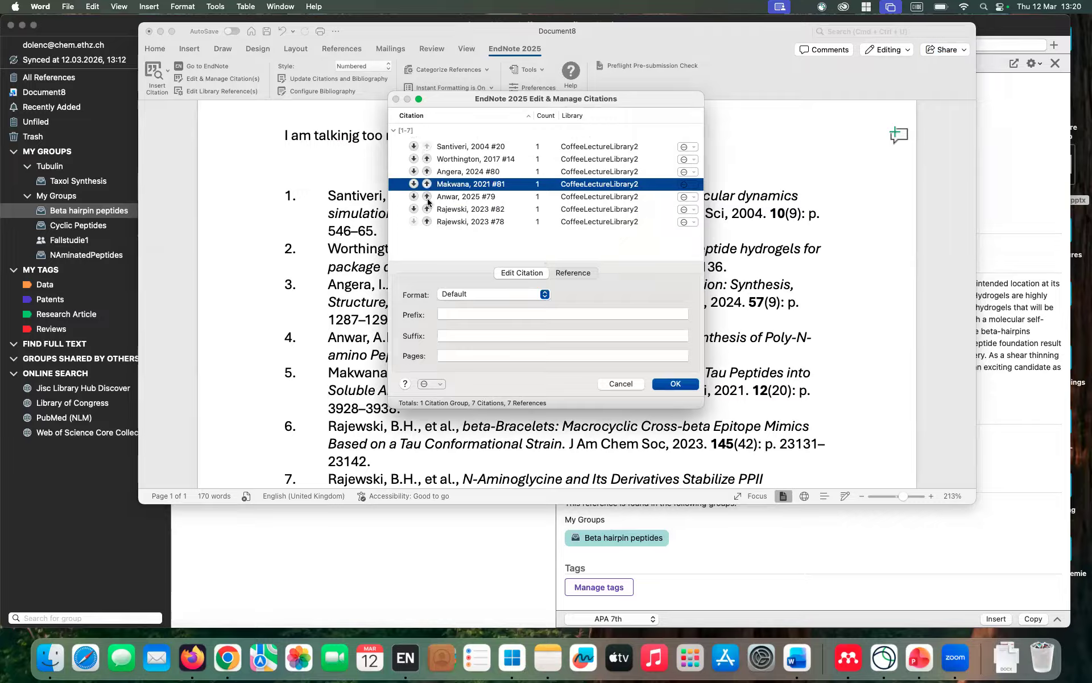
click(427, 183)
Step: Swap the first two citations, #20 and #14, swap them back, and apply the new citation order to the document
click(427, 158)
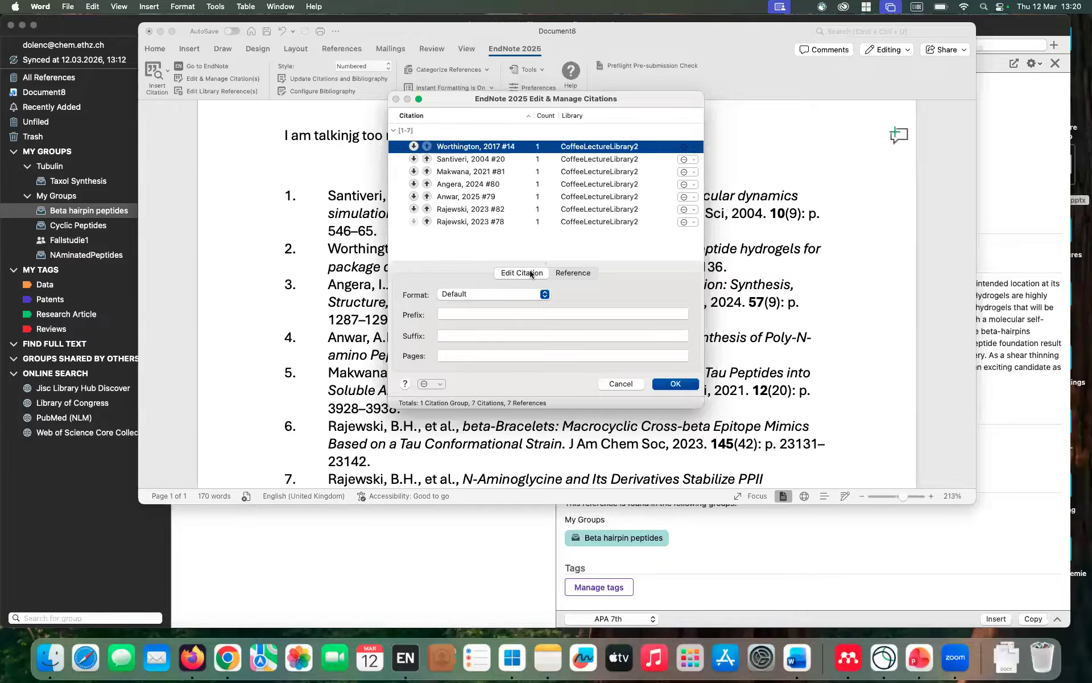
click(506, 164)
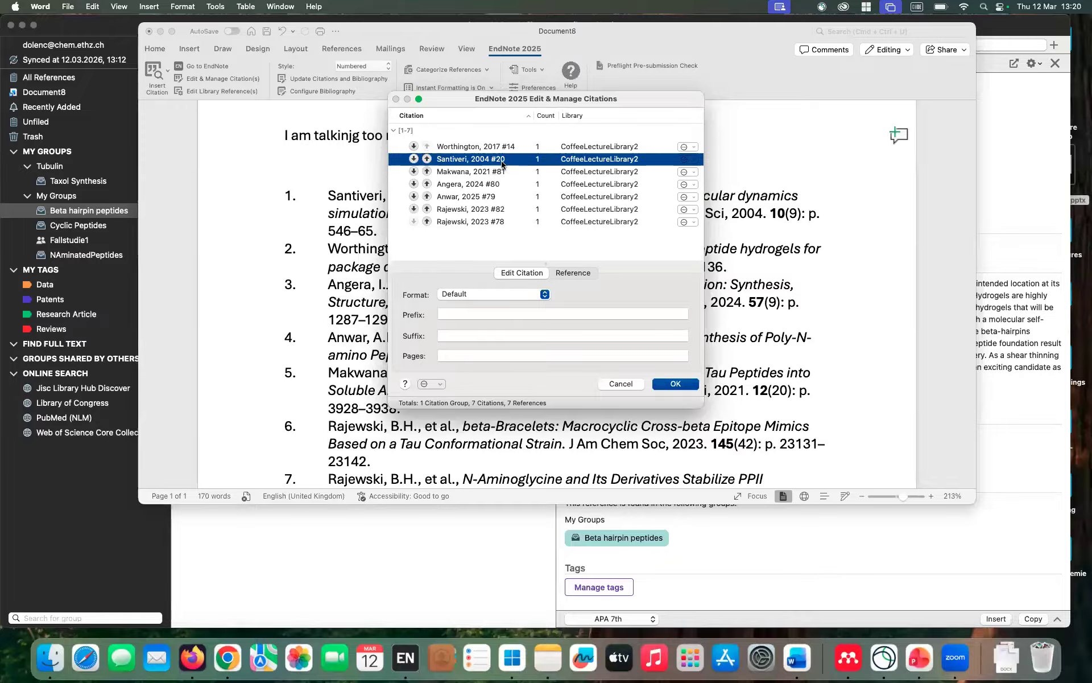
click(426, 159)
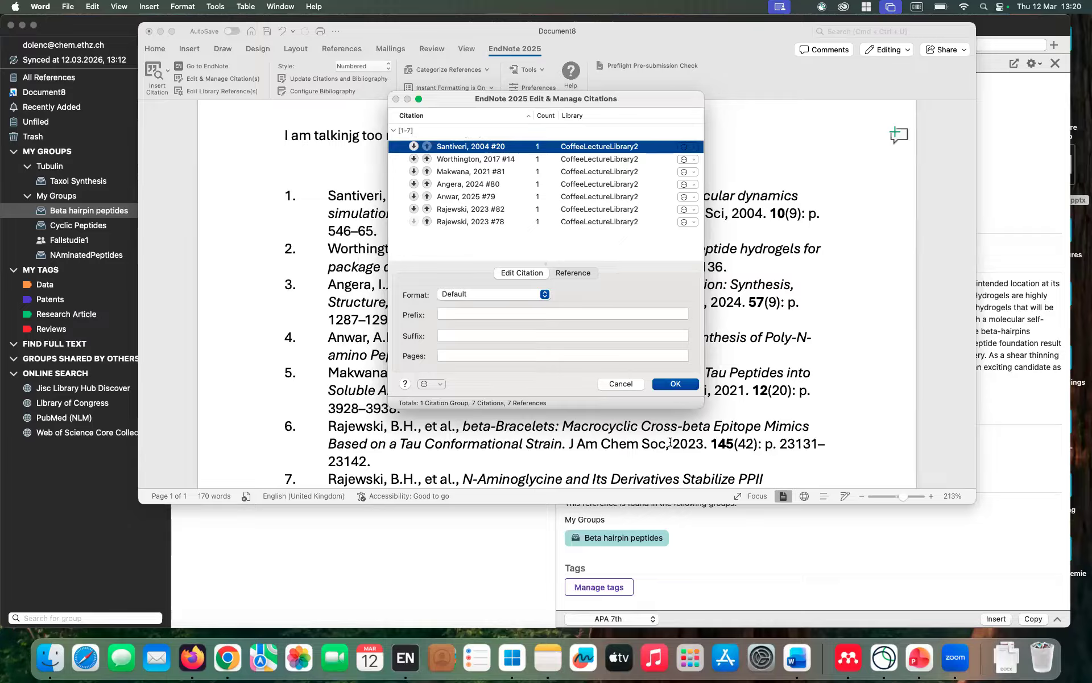
click(687, 385)
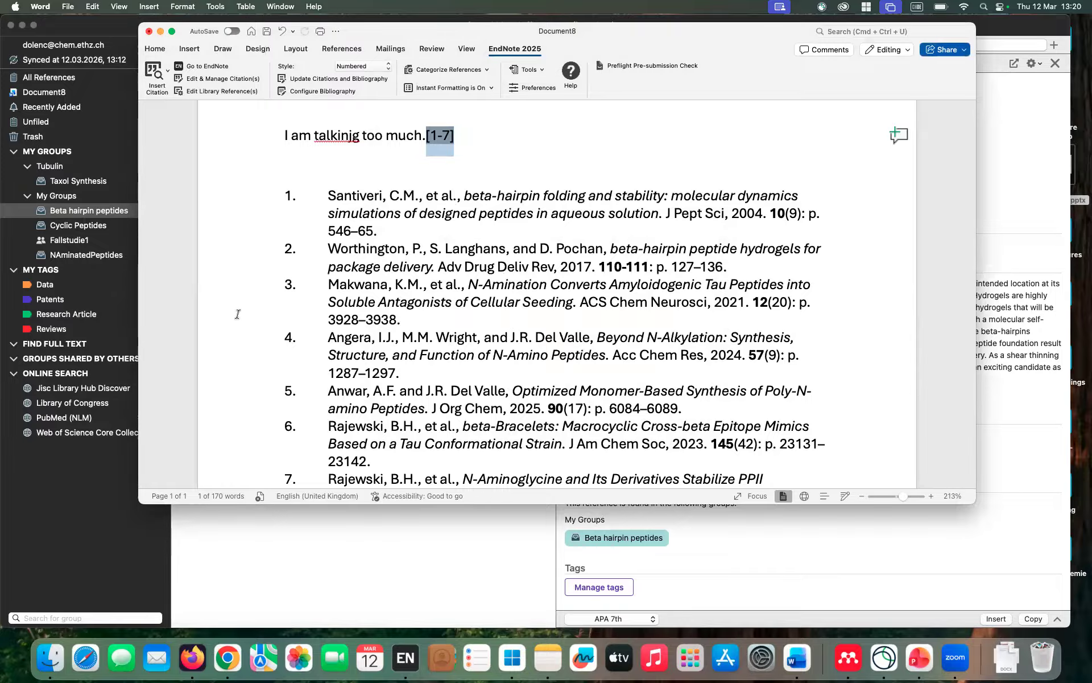
Step: Cancel closing the unsaved Word document, minimise it and return to the EndNote library
click(148, 33)
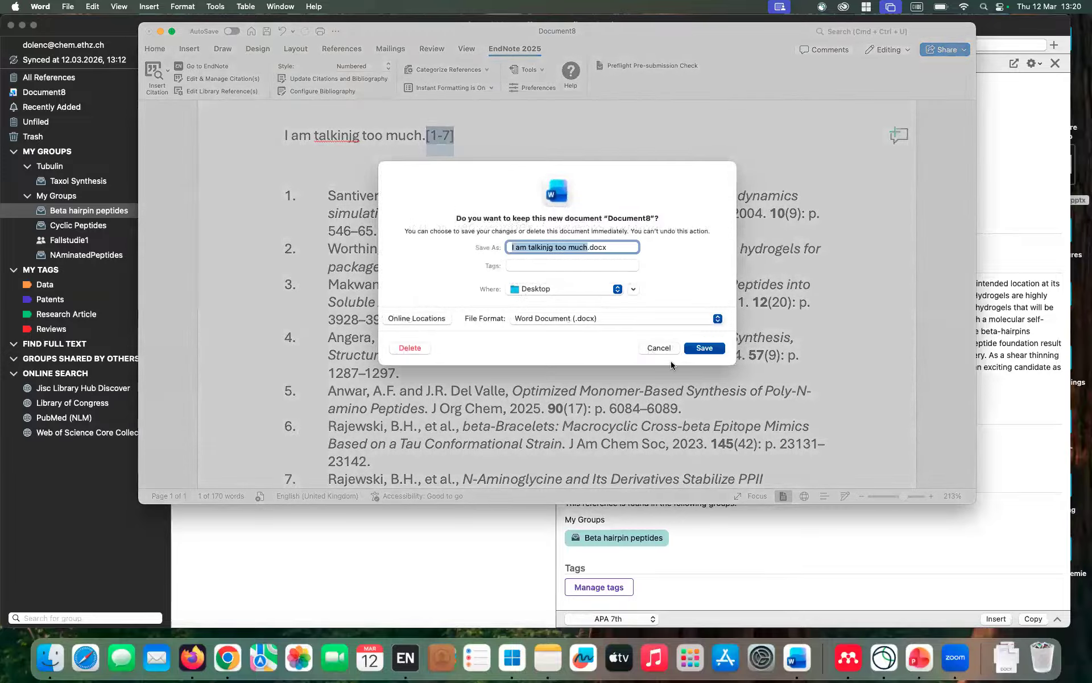
click(658, 348)
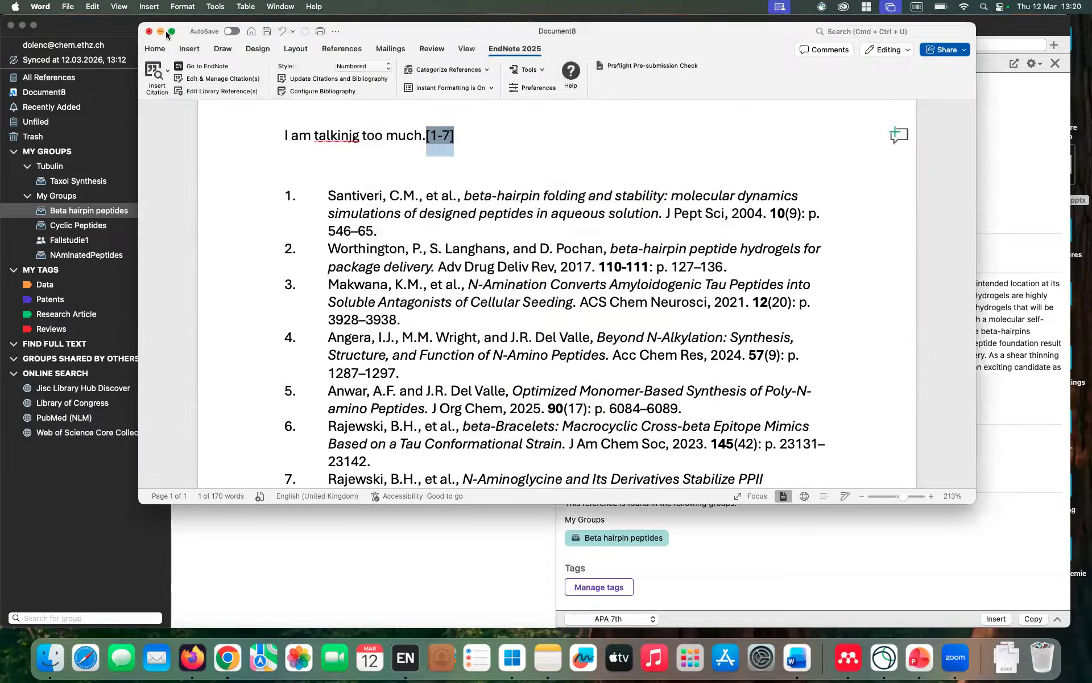
click(161, 32)
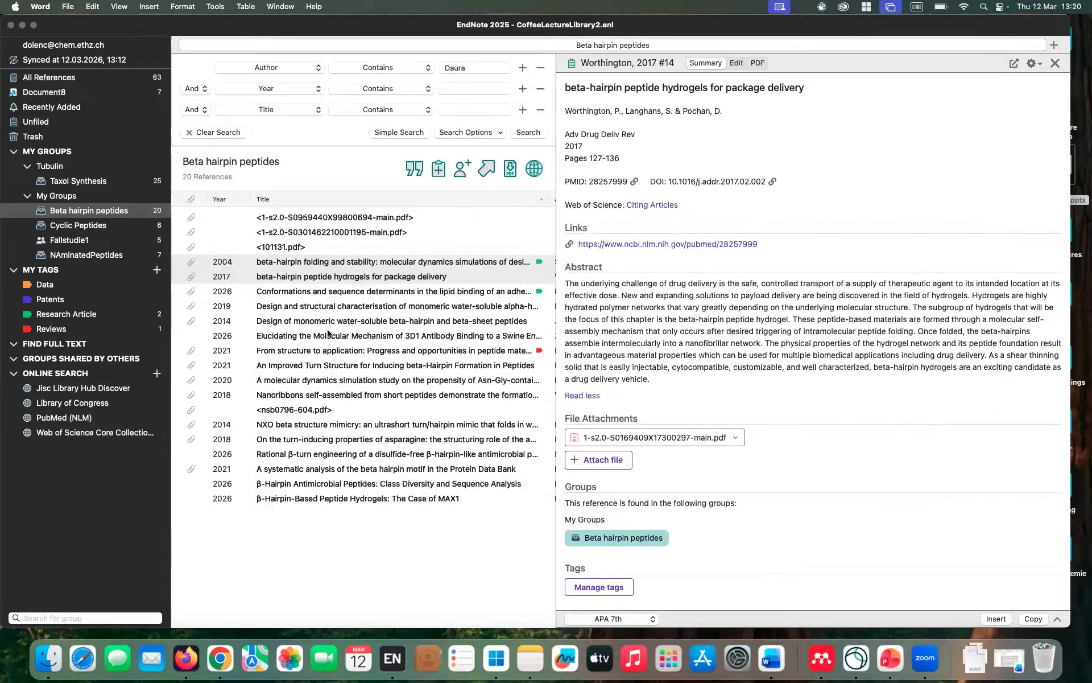
click(315, 484)
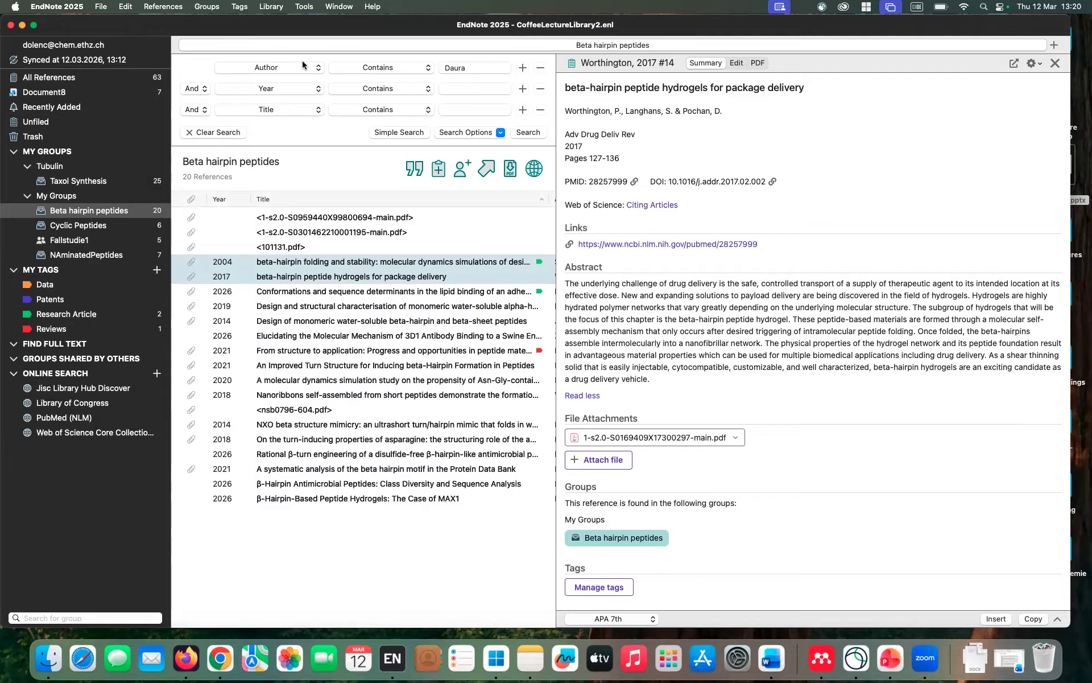
Step: Open the library's Journals term list and browse its full journal titles and abbreviations
click(278, 7)
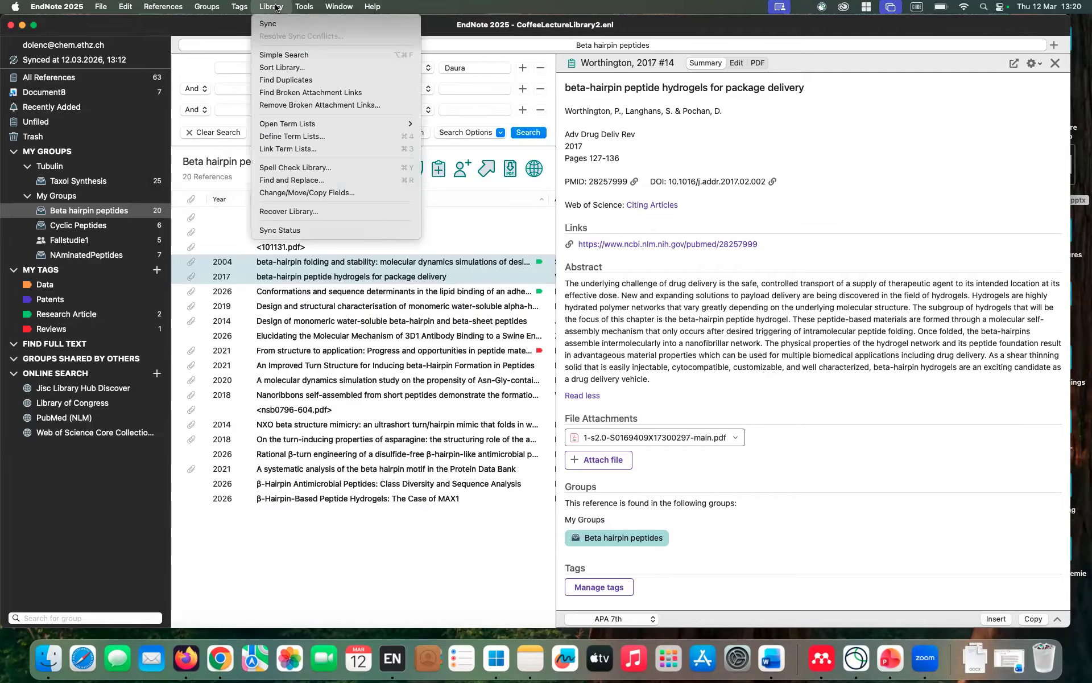
click(285, 120)
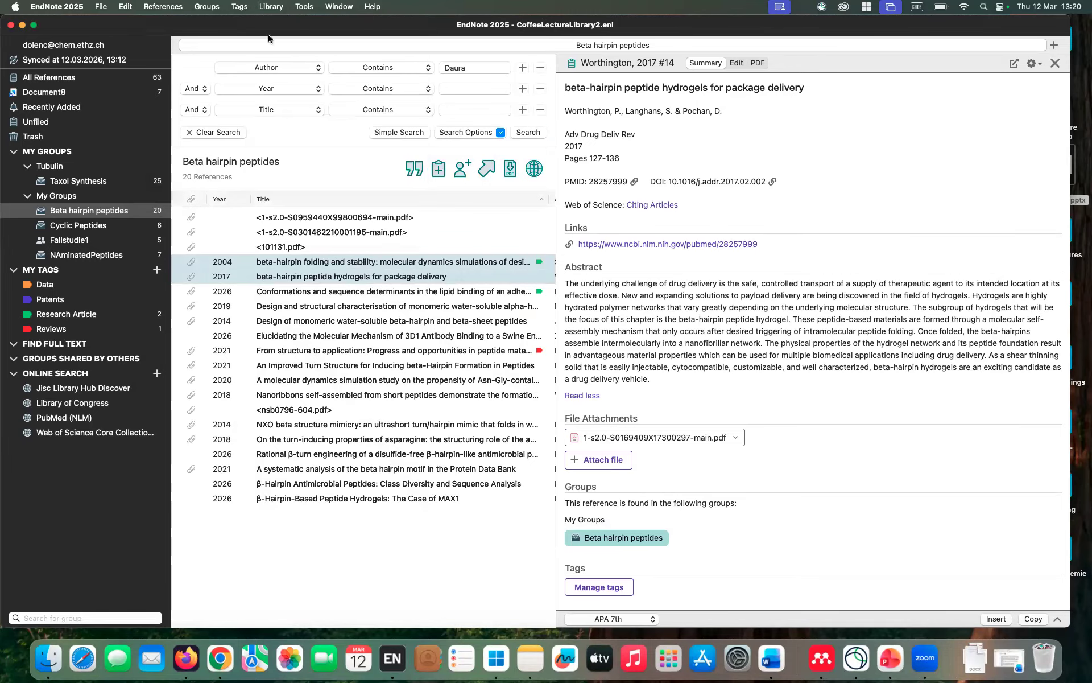
click(271, 6)
mouse_move(298, 129)
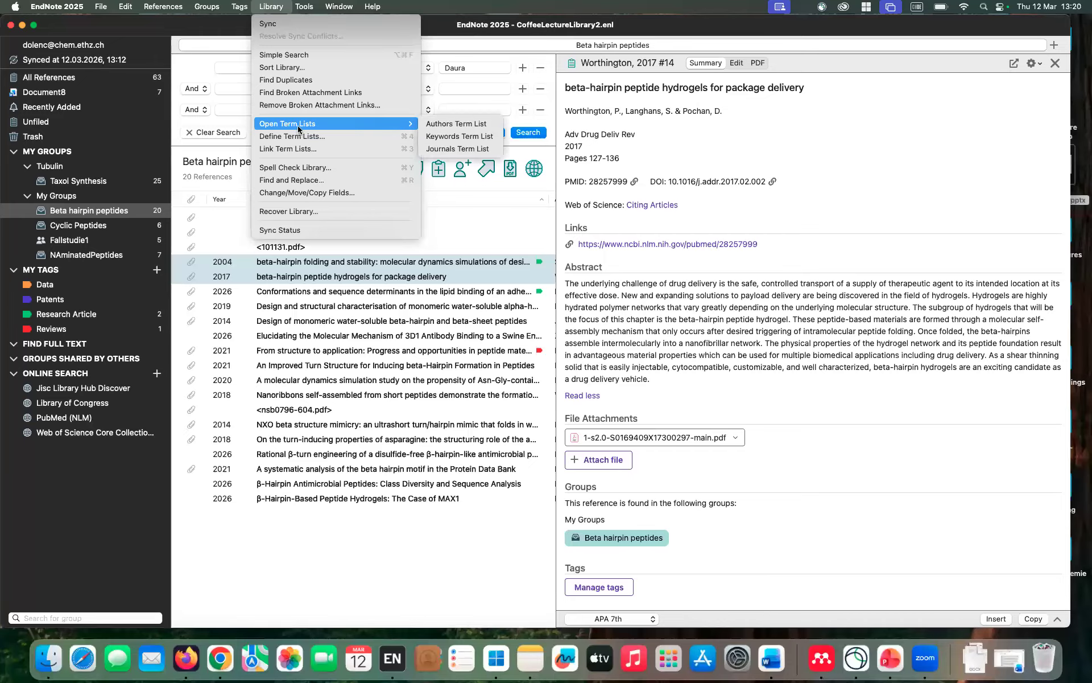
click(428, 145)
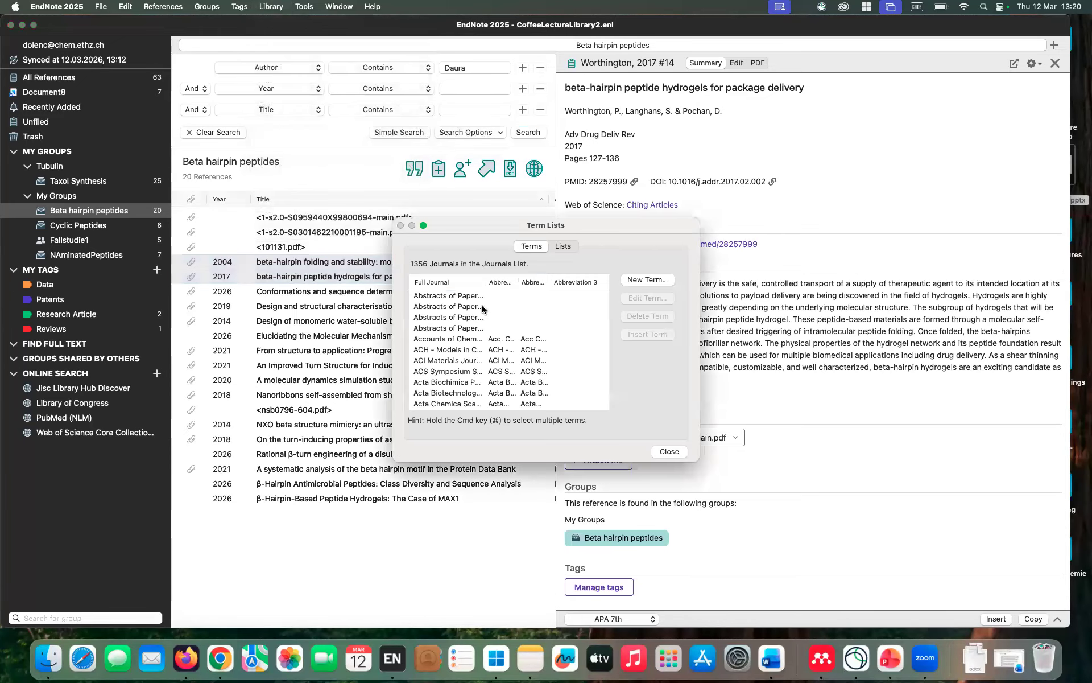
scroll(537, 300, down, 5)
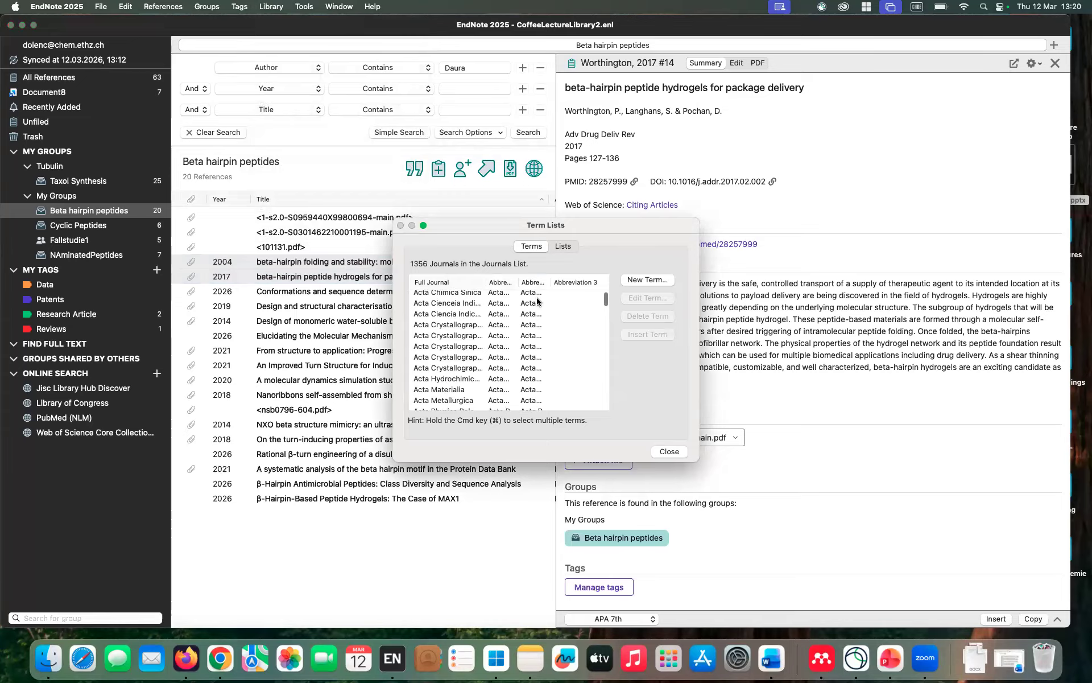
scroll(537, 297, down, 3)
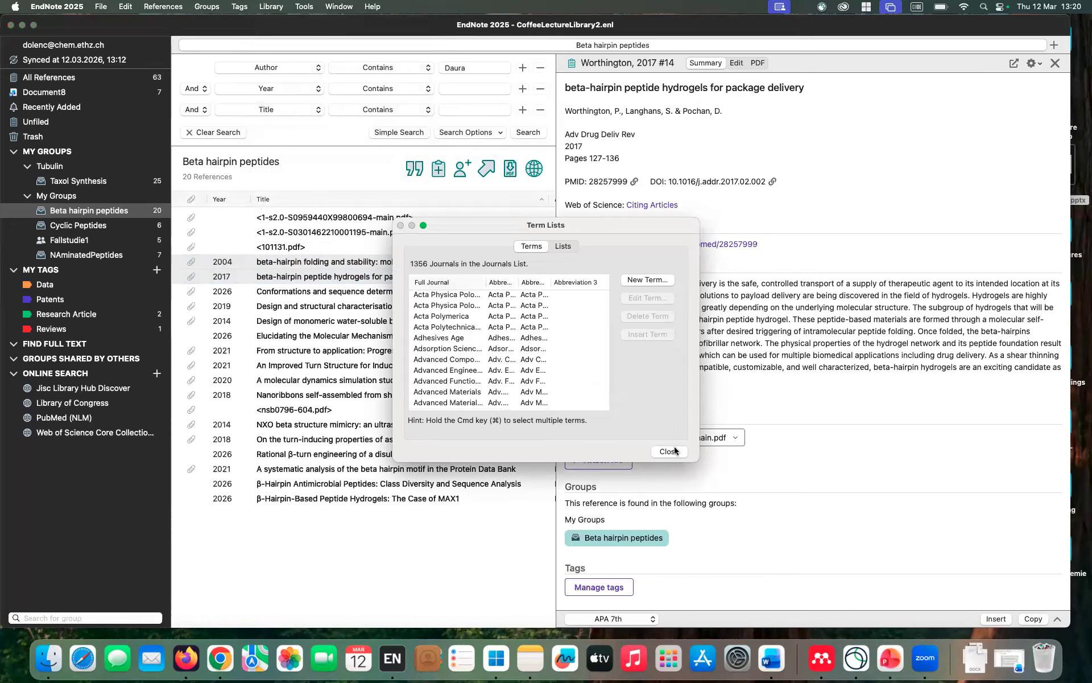
Step: Select the range of journal terms from Advanced Materials back to the Acta Physica Polonica entry, and close the term lists
click(552, 392)
shift+click(548, 305)
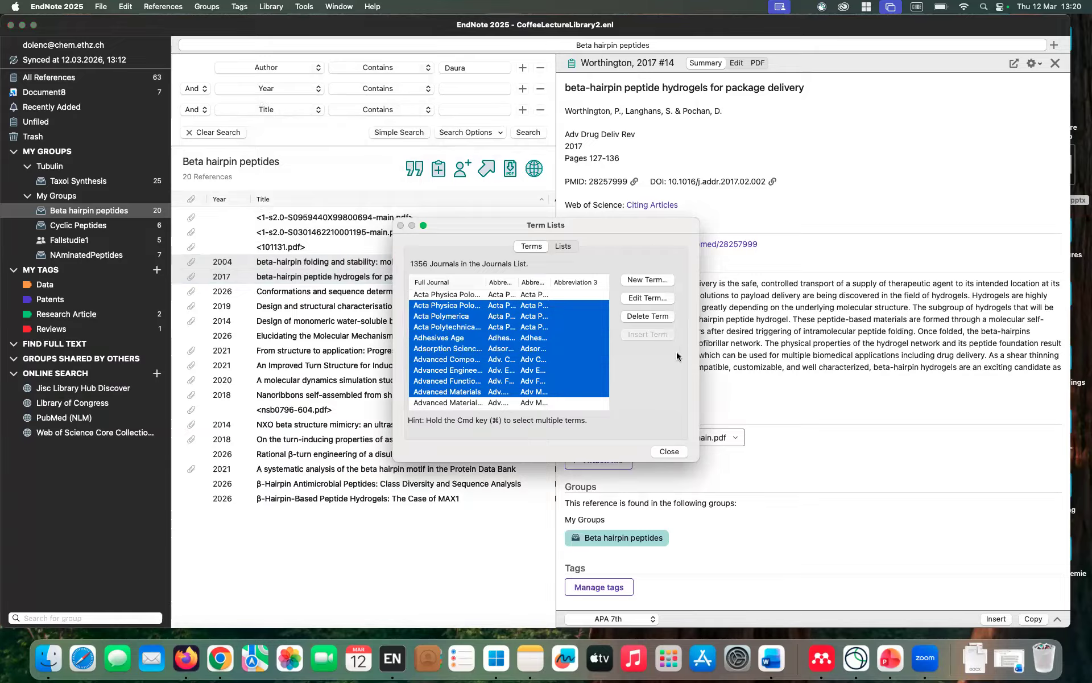
click(671, 453)
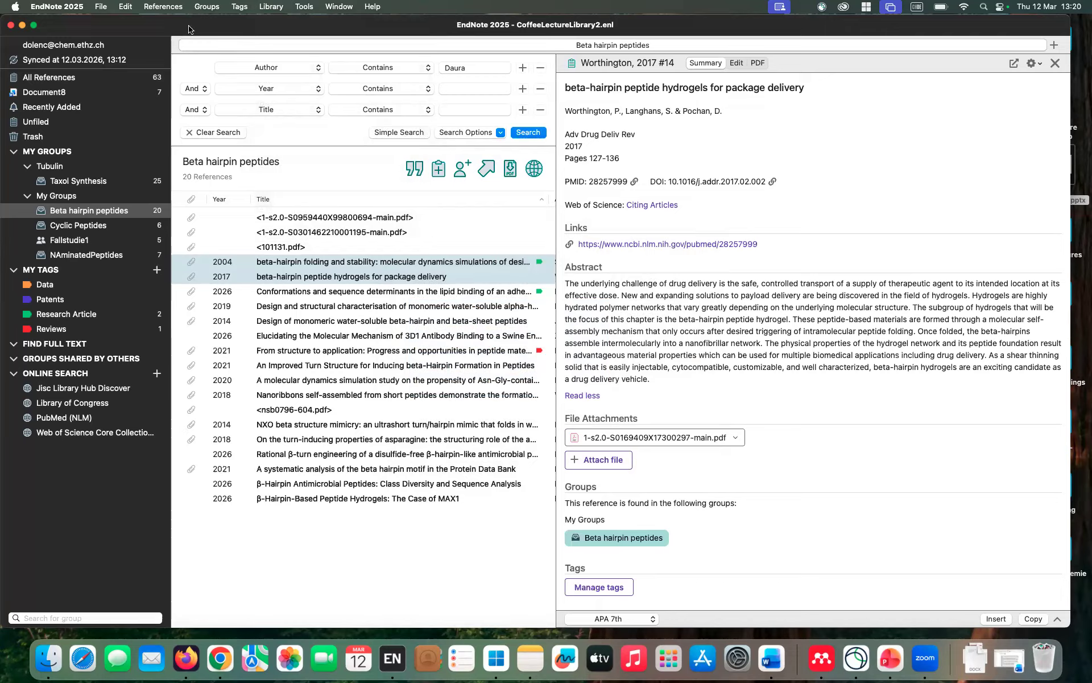
Step: Start a term list import, browse to the Terms folder inside EndNote 2025 in Applications to show the supplied lists, and cancel
click(266, 6)
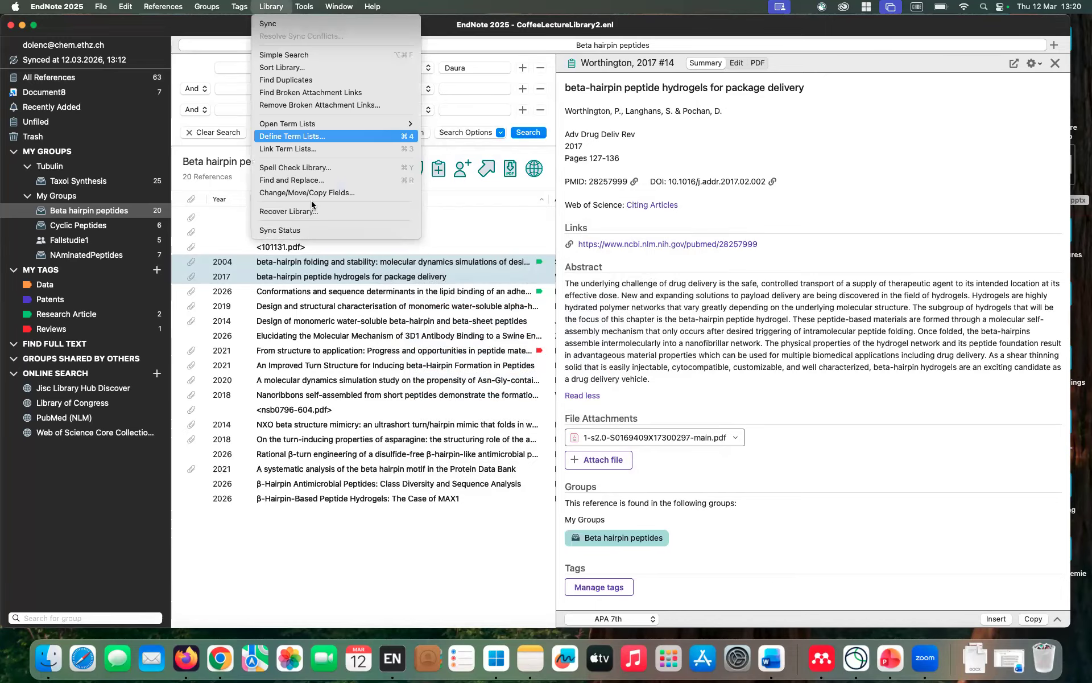
click(306, 137)
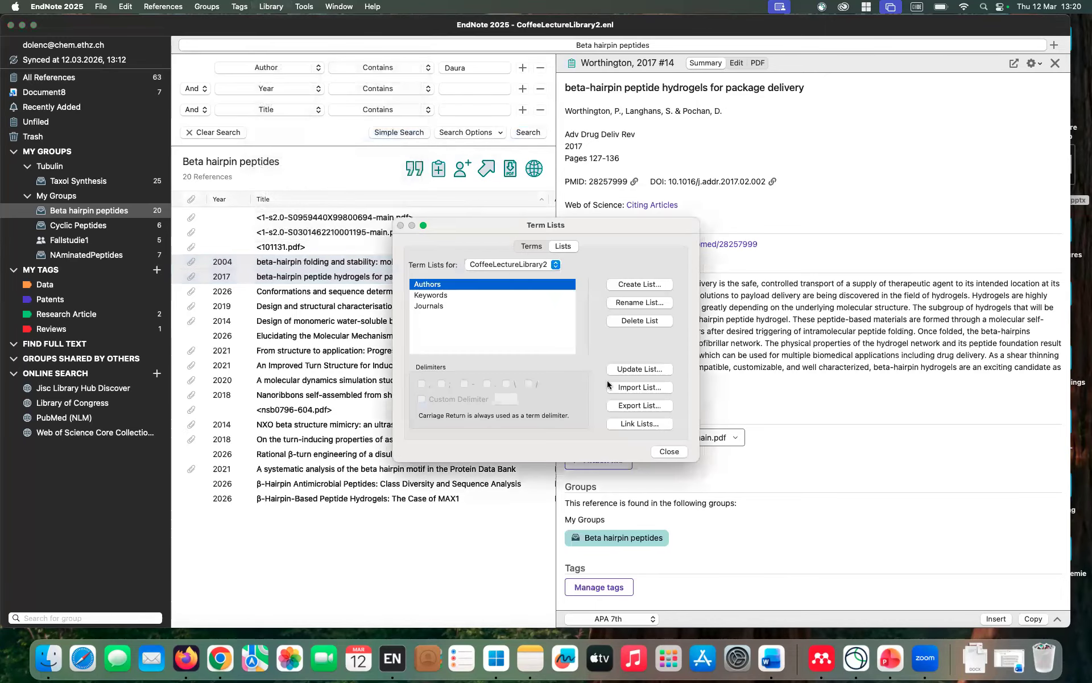
click(626, 390)
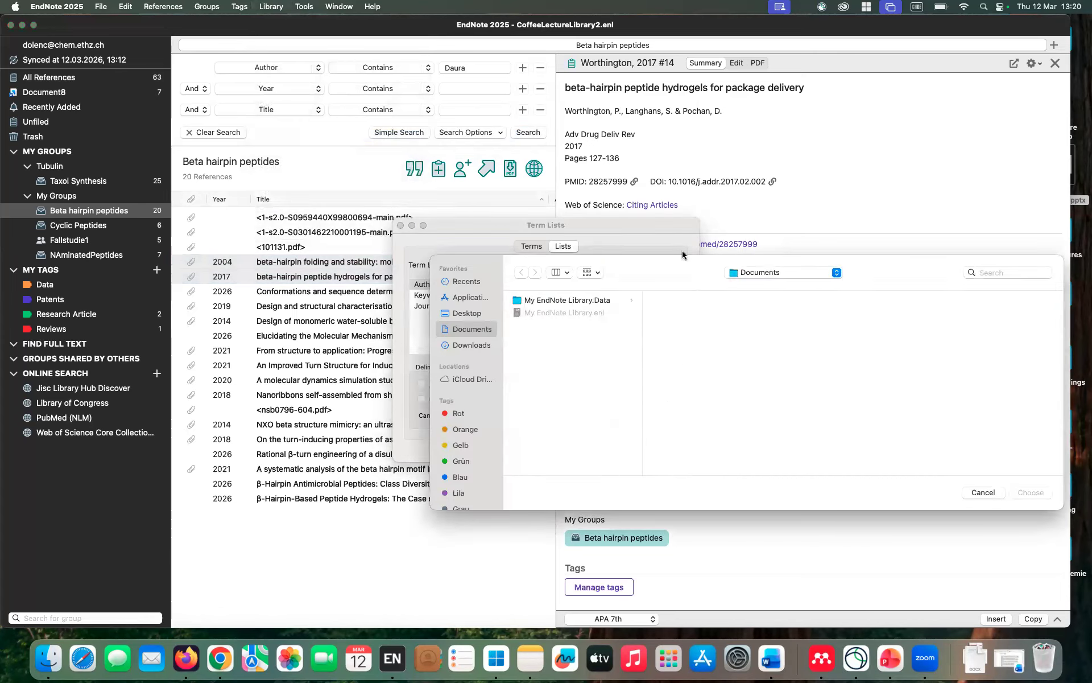
click(470, 297)
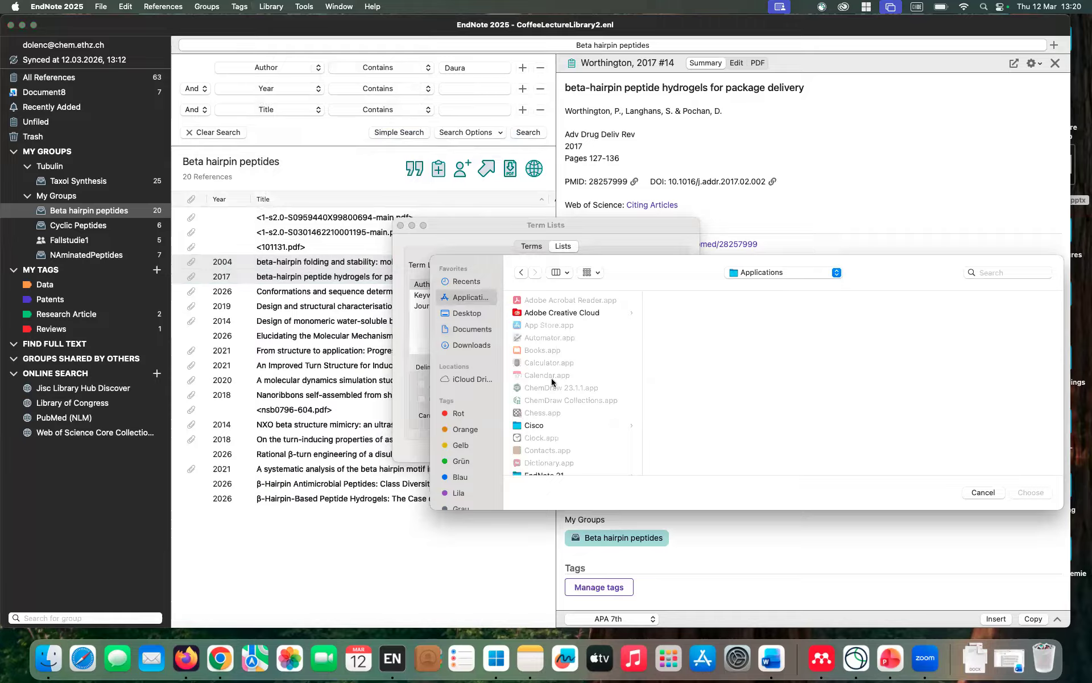
scroll(552, 382, down, 5)
click(560, 353)
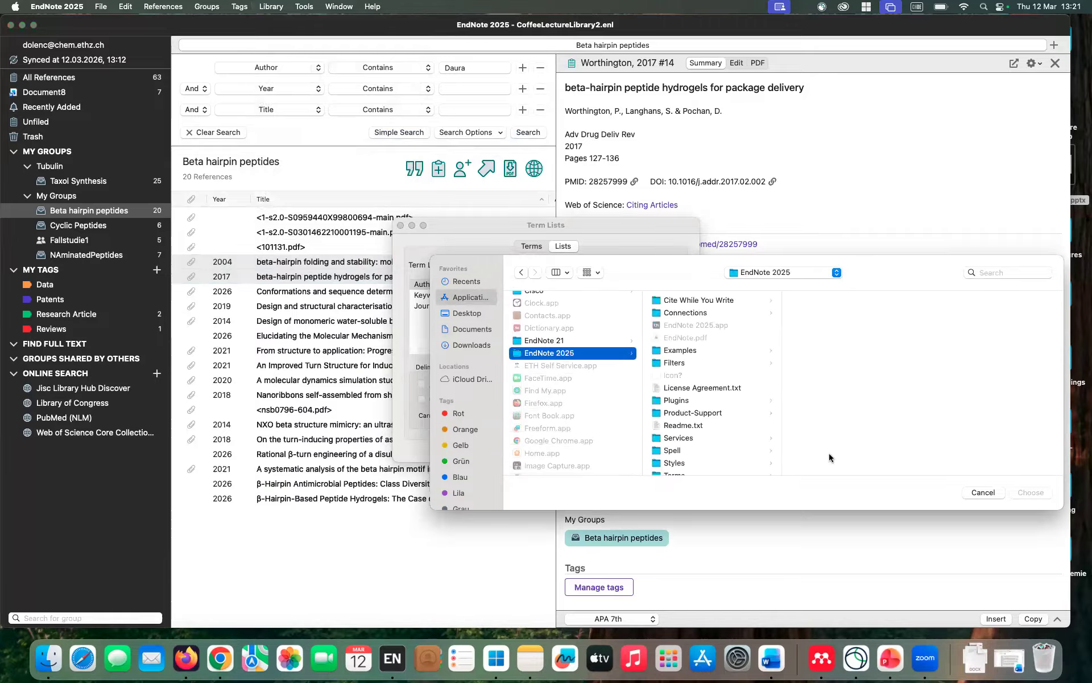
scroll(726, 408, down, 2)
click(683, 438)
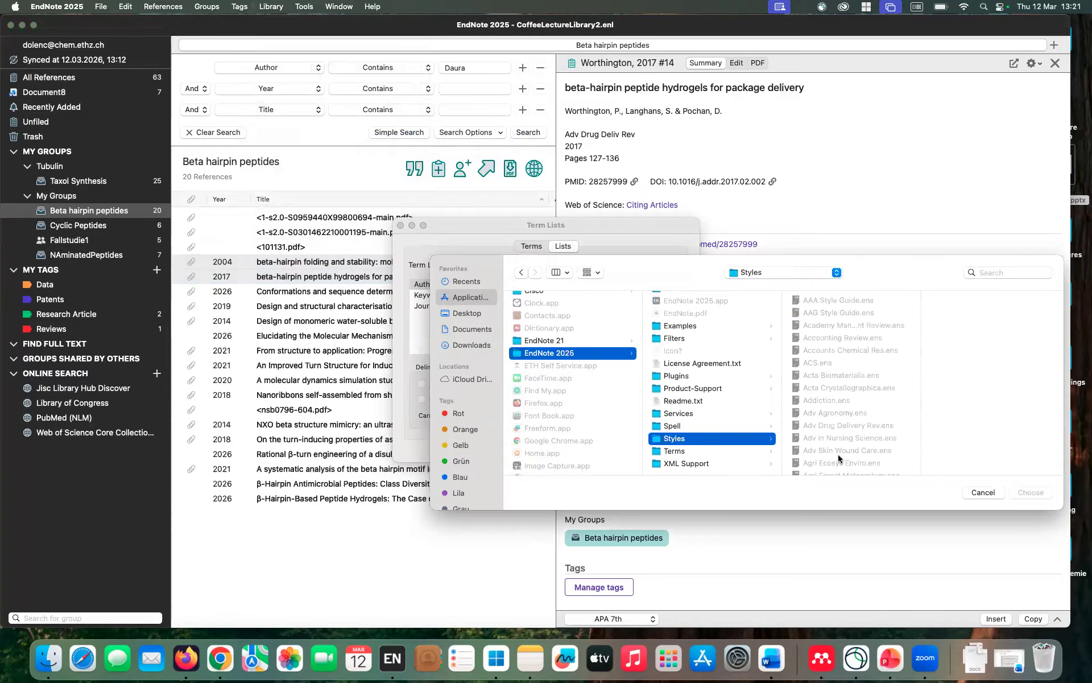
click(704, 452)
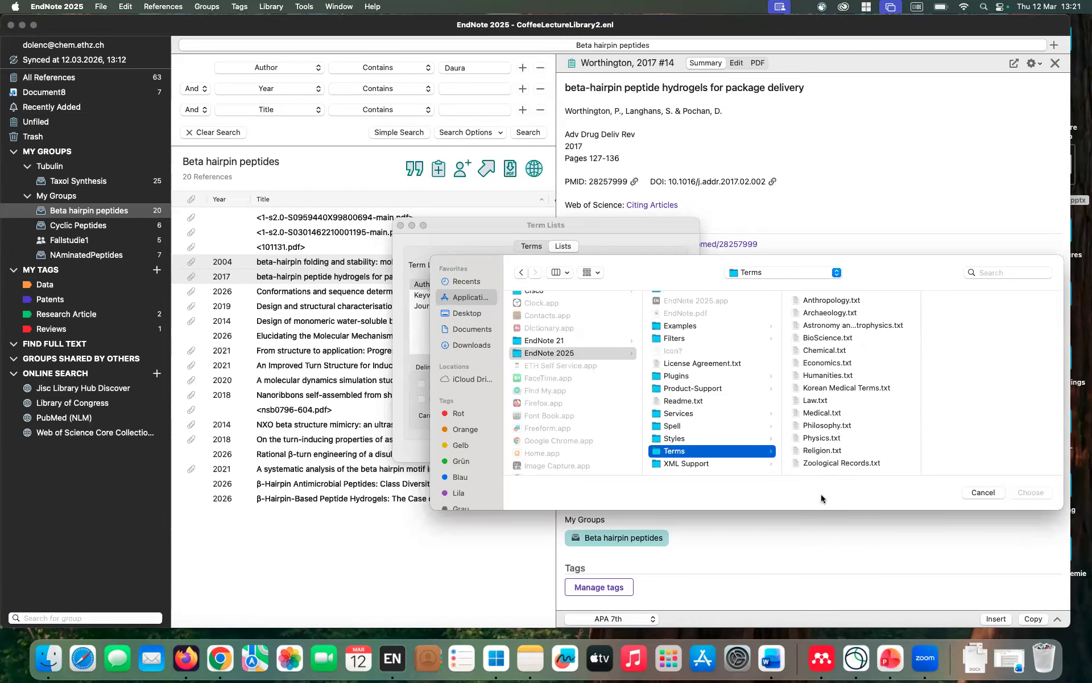
click(984, 493)
Step: Switch to the PowerPoint lecture and present it full screen from the Coffee Lecture Card slide through to the Thank You slide
click(887, 659)
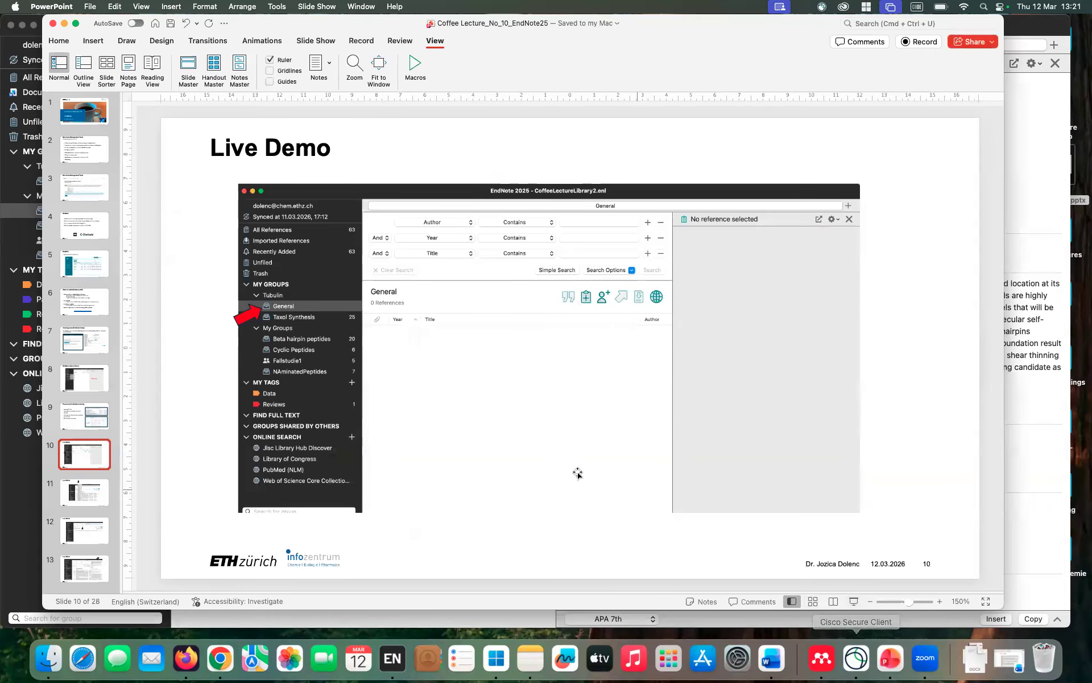
click(86, 489)
scroll(86, 490, down, 10)
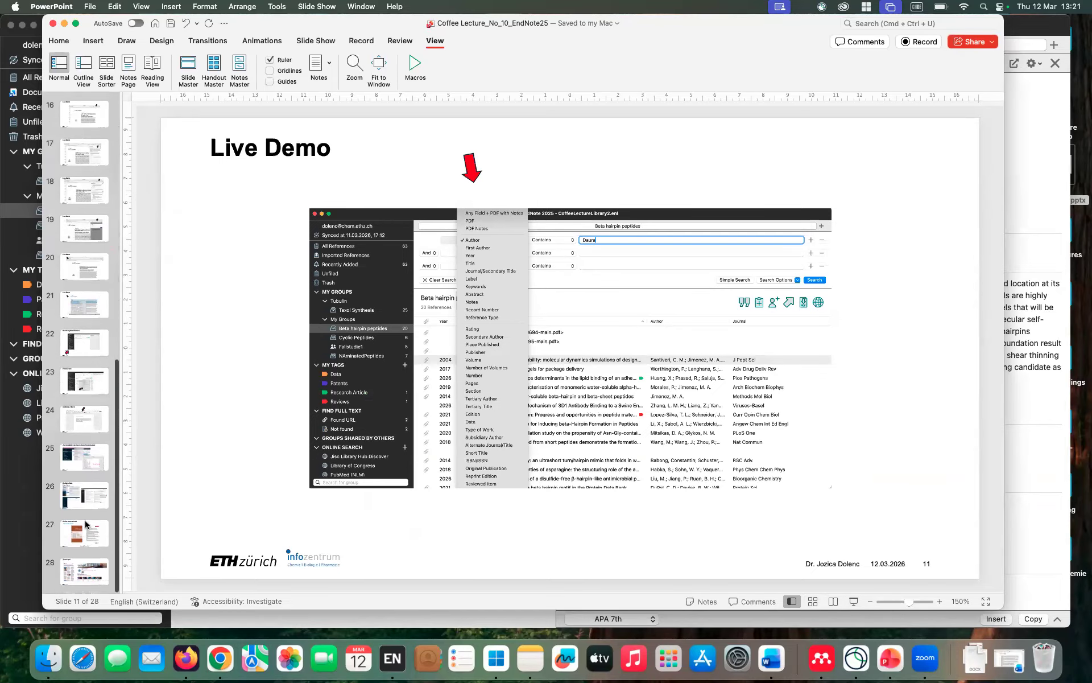
click(85, 524)
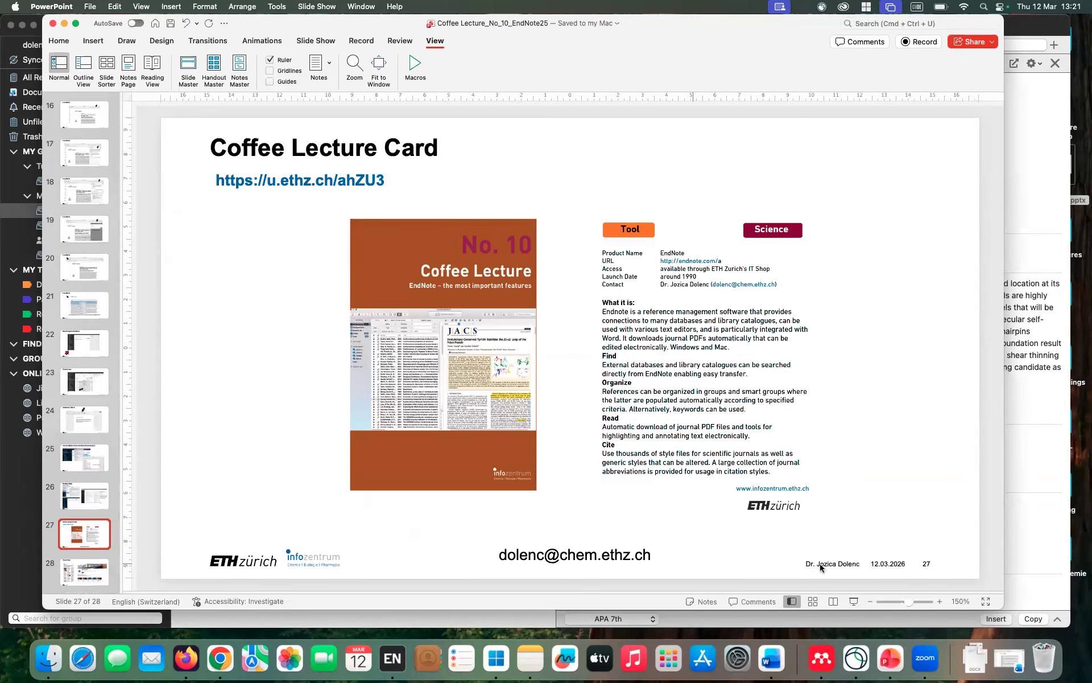
click(855, 601)
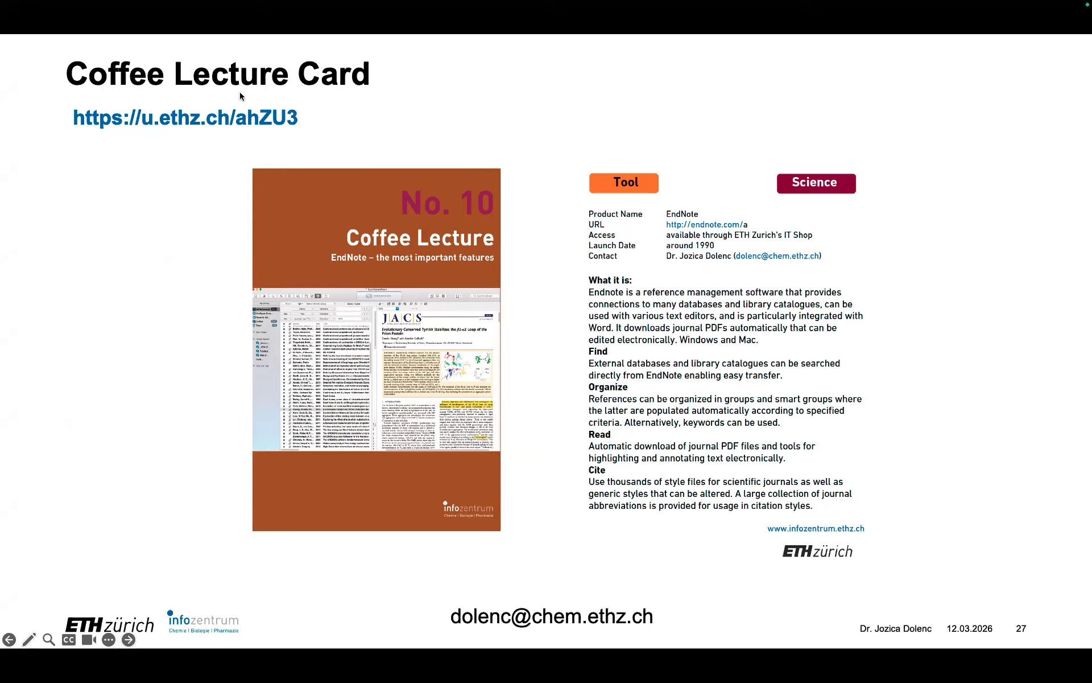
key(Right)
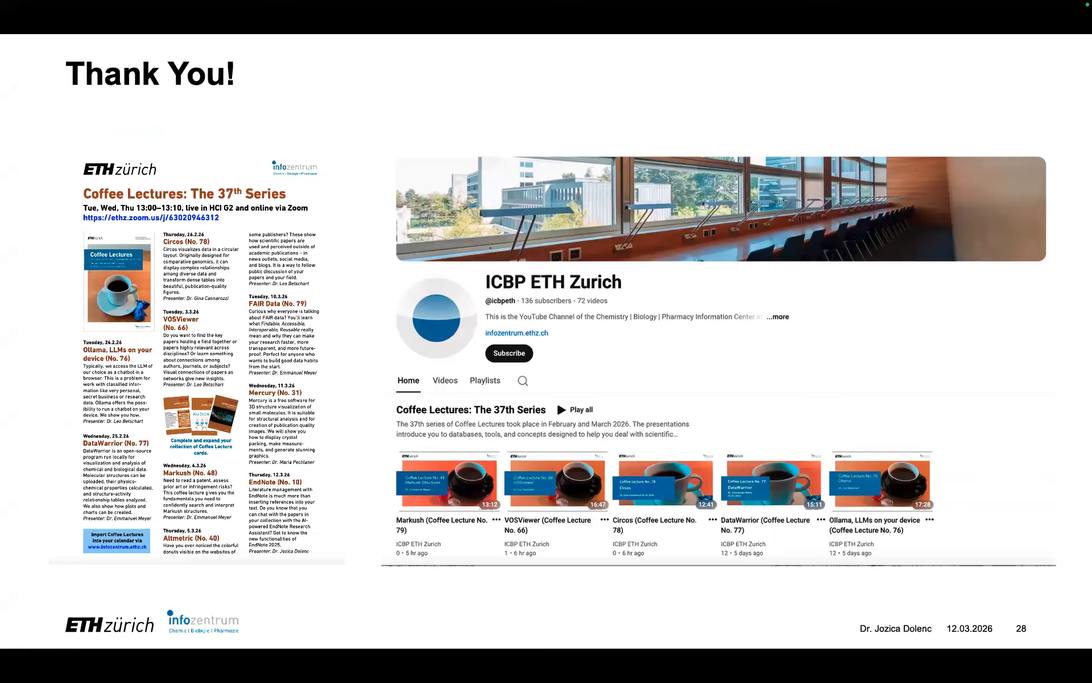